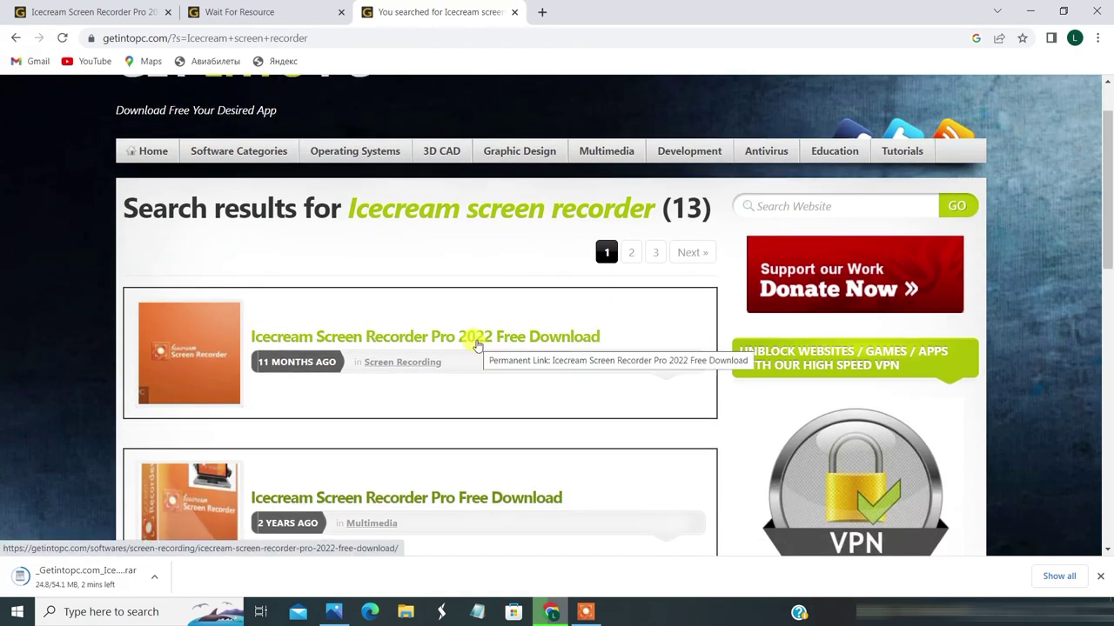
# Open the Icecream Screen Recorder Pro 2022 page from the search results and download the full setup v6.27.
pyautogui.click(477, 345)
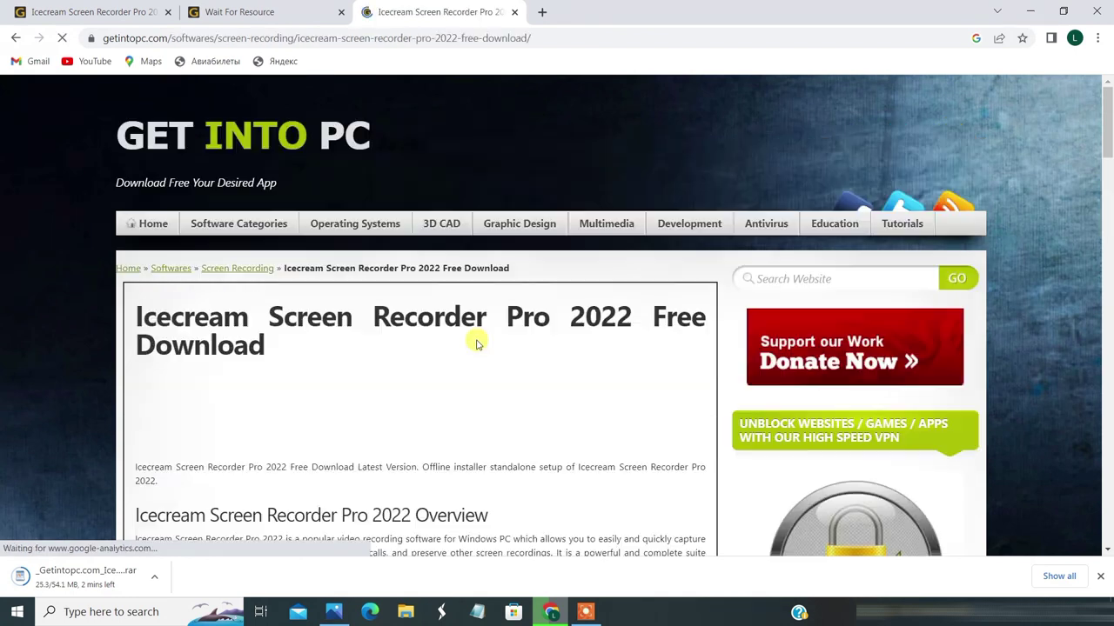
pyautogui.scroll(-9, 477, 346)
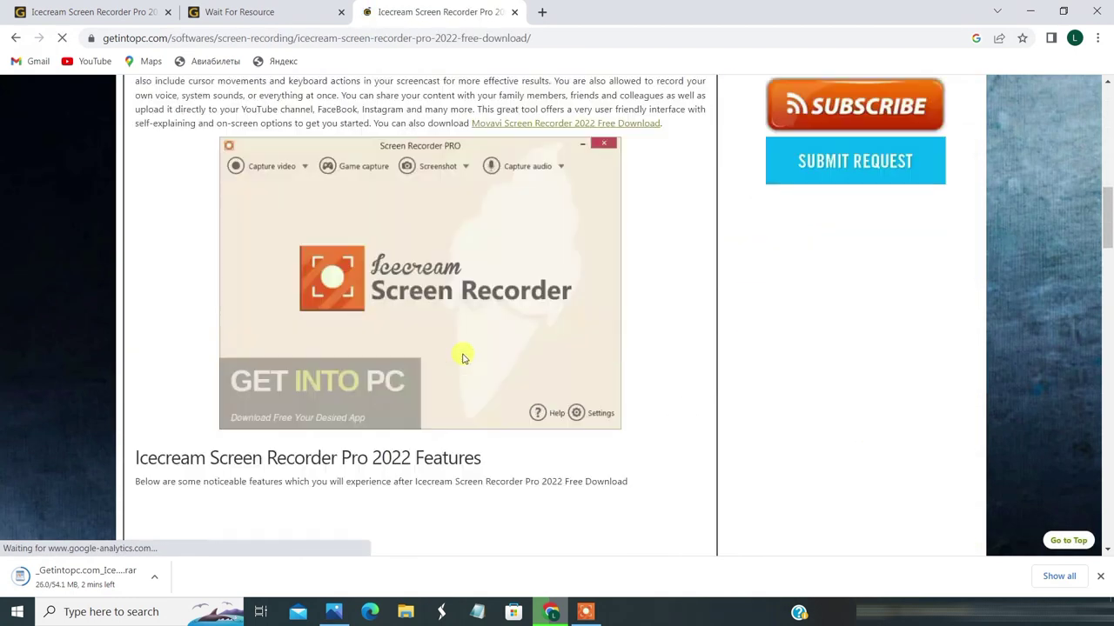
pyautogui.scroll(-4, 407, 364)
pyautogui.scroll(-10, 407, 365)
pyautogui.scroll(-10, 407, 365)
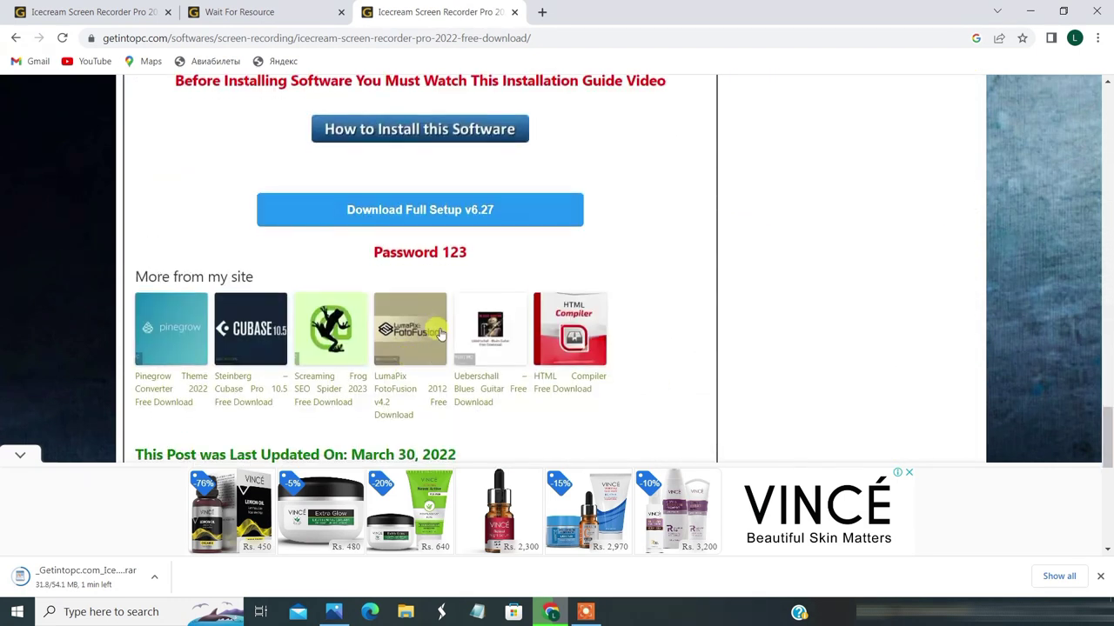
pyautogui.click(546, 216)
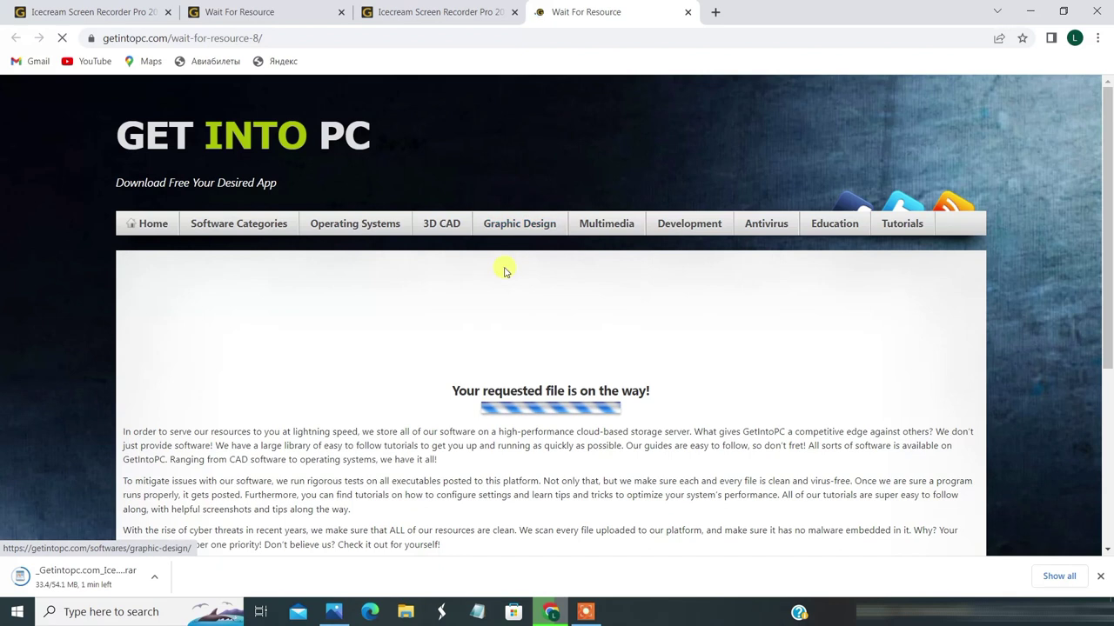
pyautogui.scroll(-1, 489, 318)
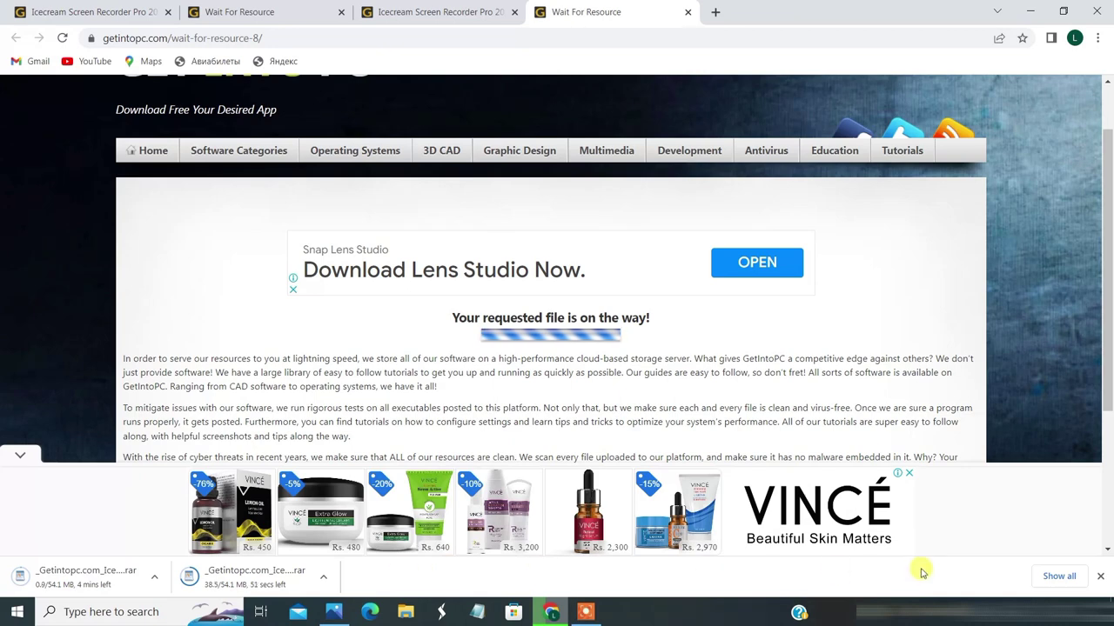
# Switch to File Explorer and open the Downloads folder.
pyautogui.press('super+d')
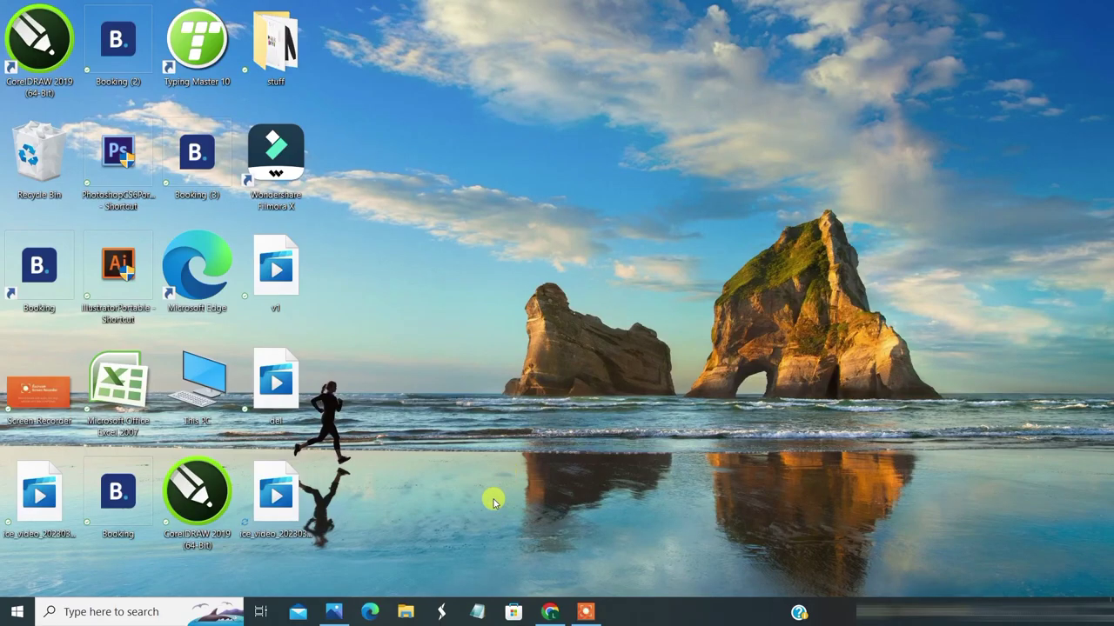
pyautogui.press('super+e')
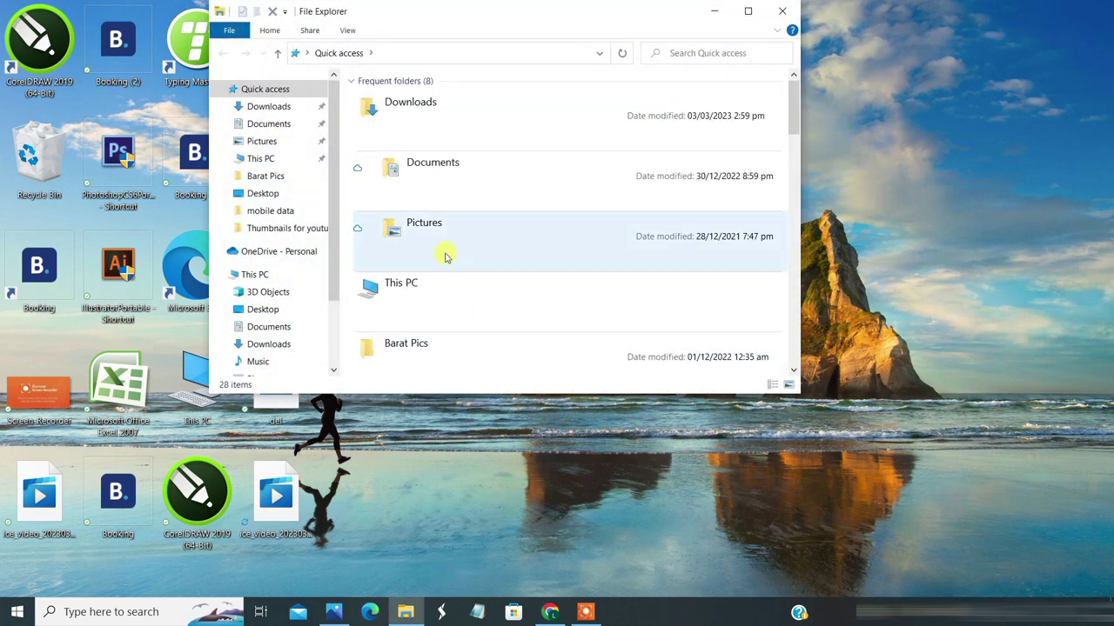
pyautogui.doubleClick(443, 129)
# Extract the downloaded Icecream Screen Recorder Pro 6.27 archive with 7-Zip into its own folder in Downloads, entering the archive password.
pyautogui.click(400, 150)
pyautogui.rightClick(403, 156)
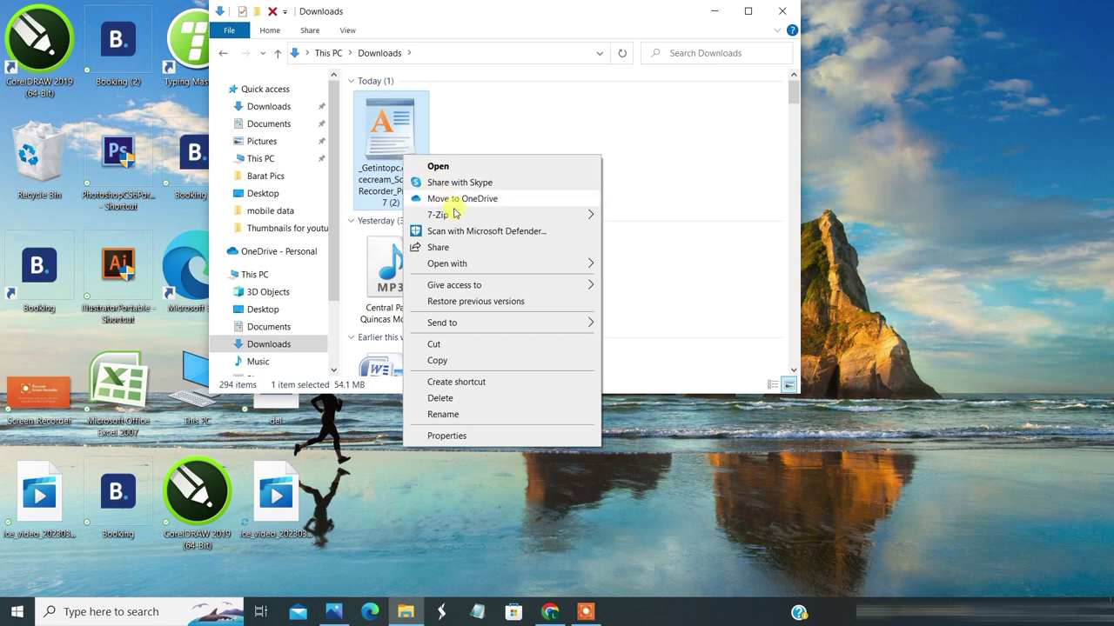
pyautogui.moveTo(455, 218)
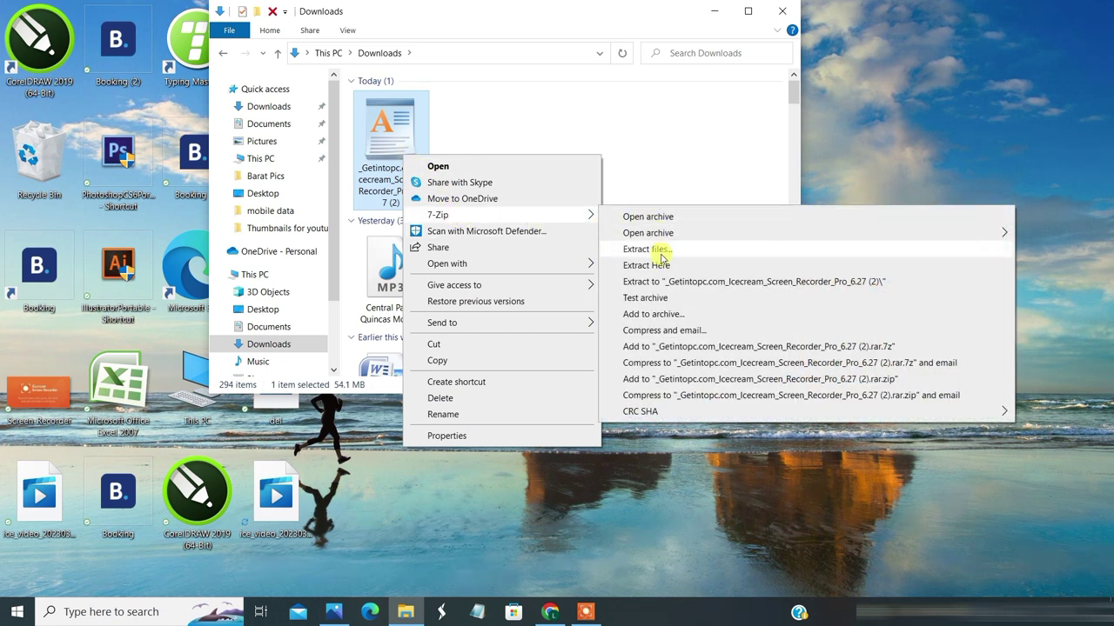
pyautogui.click(660, 254)
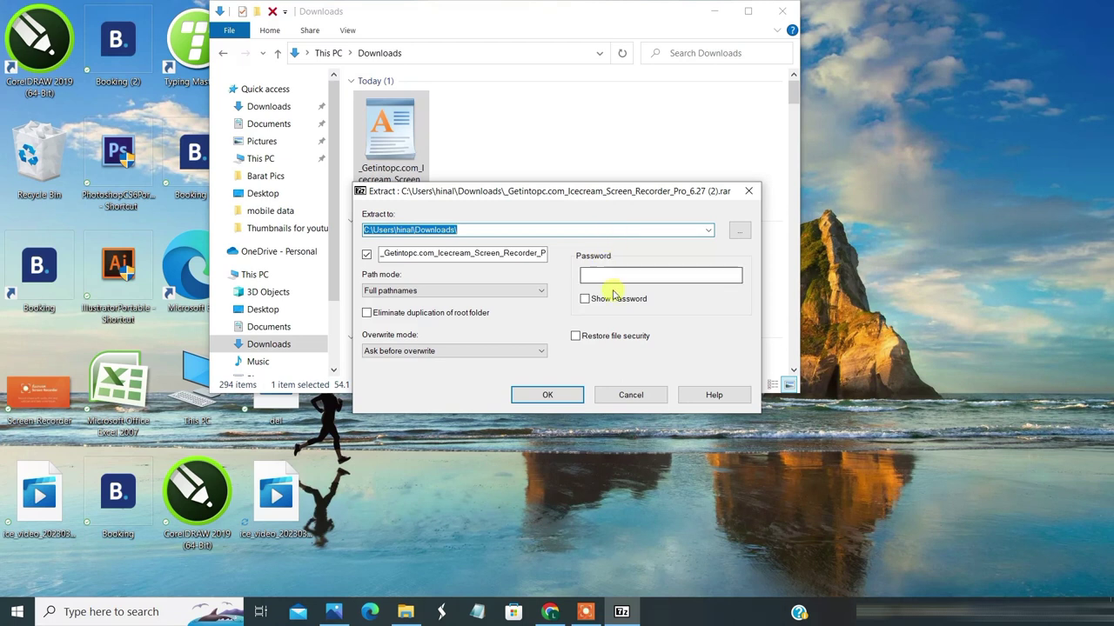
pyautogui.click(623, 275)
pyautogui.write('1')
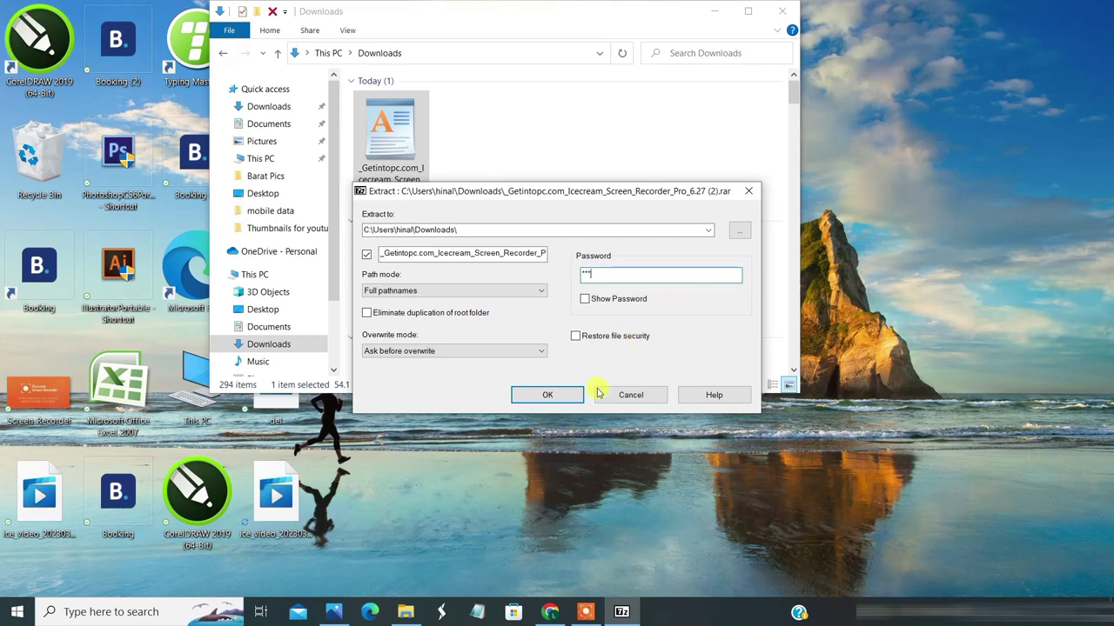
pyautogui.click(547, 395)
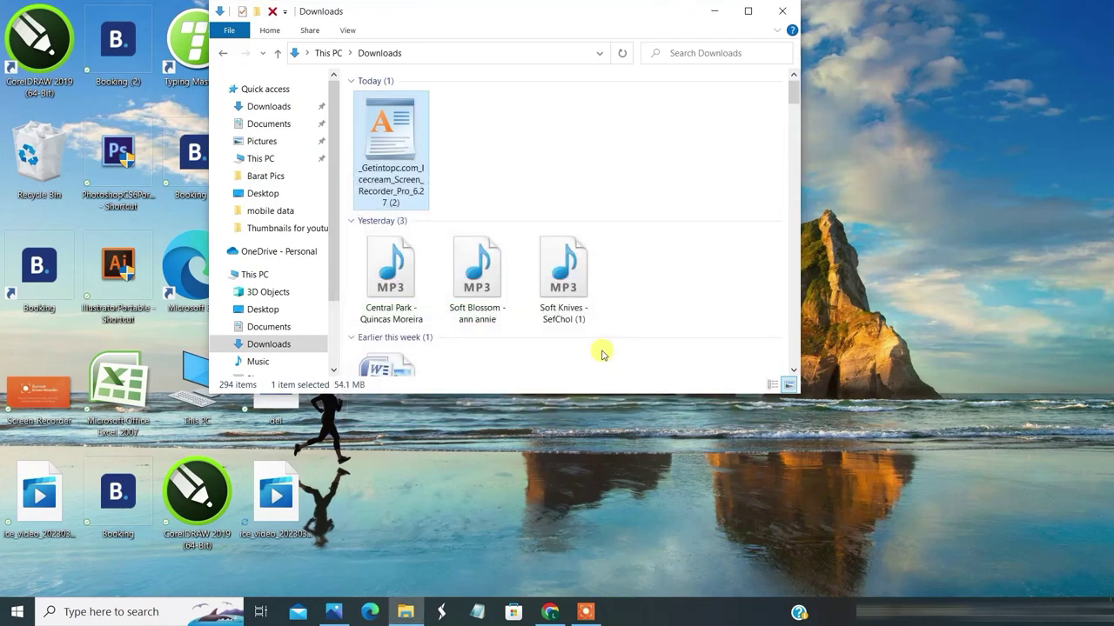
# Run screen_recorder_setup from the extracted Icecream_Screen_Recorder_Pro_6.27 folder with English as the installation language.
pyautogui.doubleClick(492, 144)
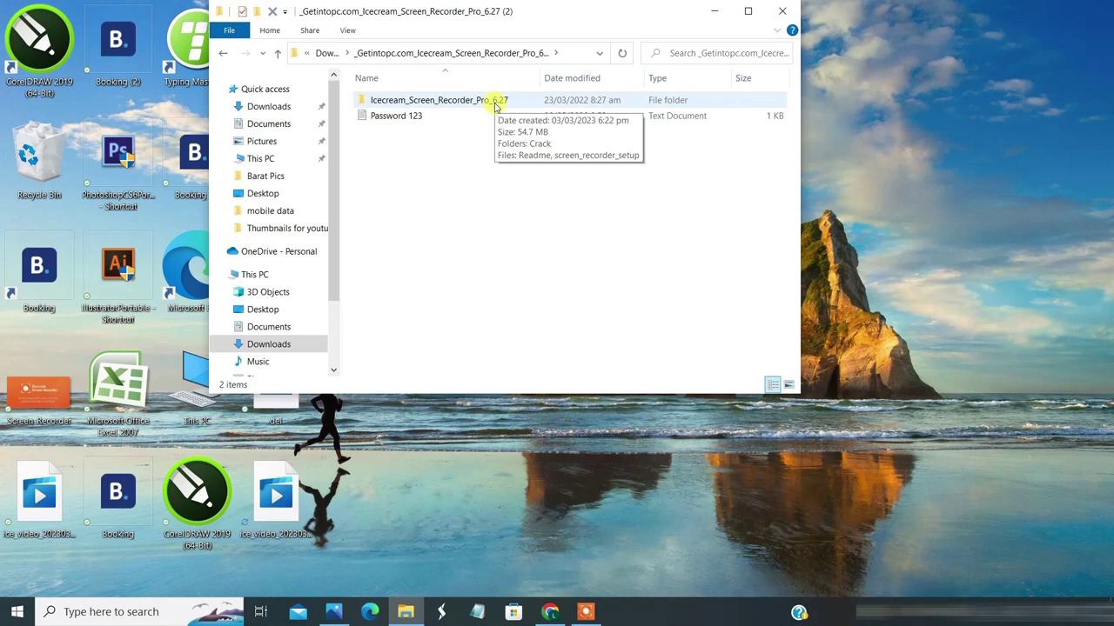
pyautogui.doubleClick(494, 102)
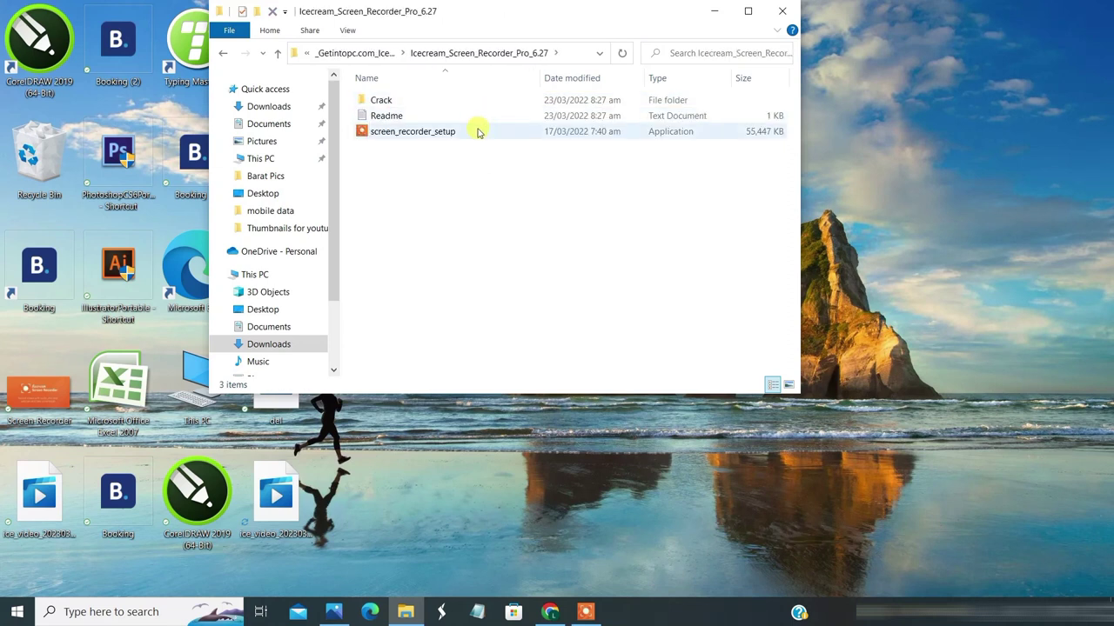
pyautogui.doubleClick(477, 132)
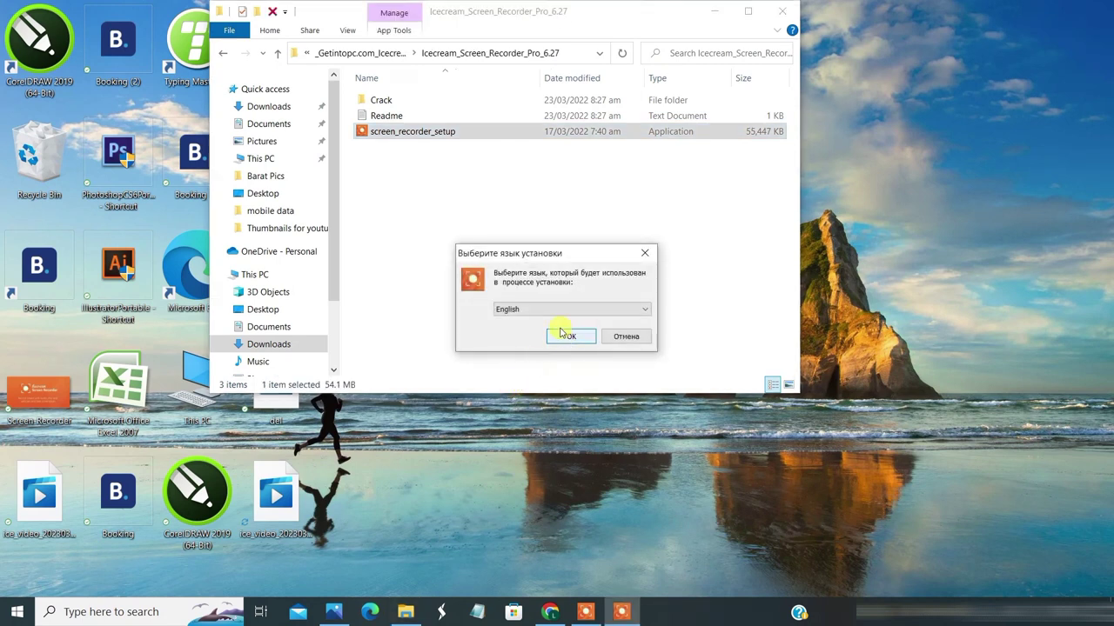
pyautogui.click(574, 341)
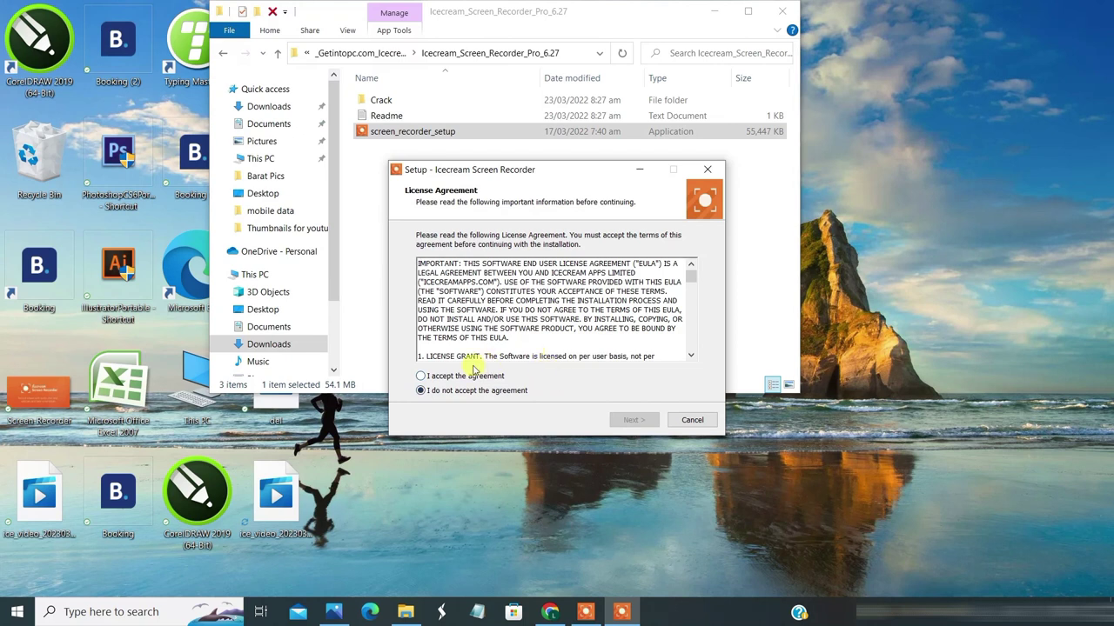
# Accept the license agreement and install Icecream Screen Recorder with only the desktop shortcut as an additional task.
pyautogui.click(421, 377)
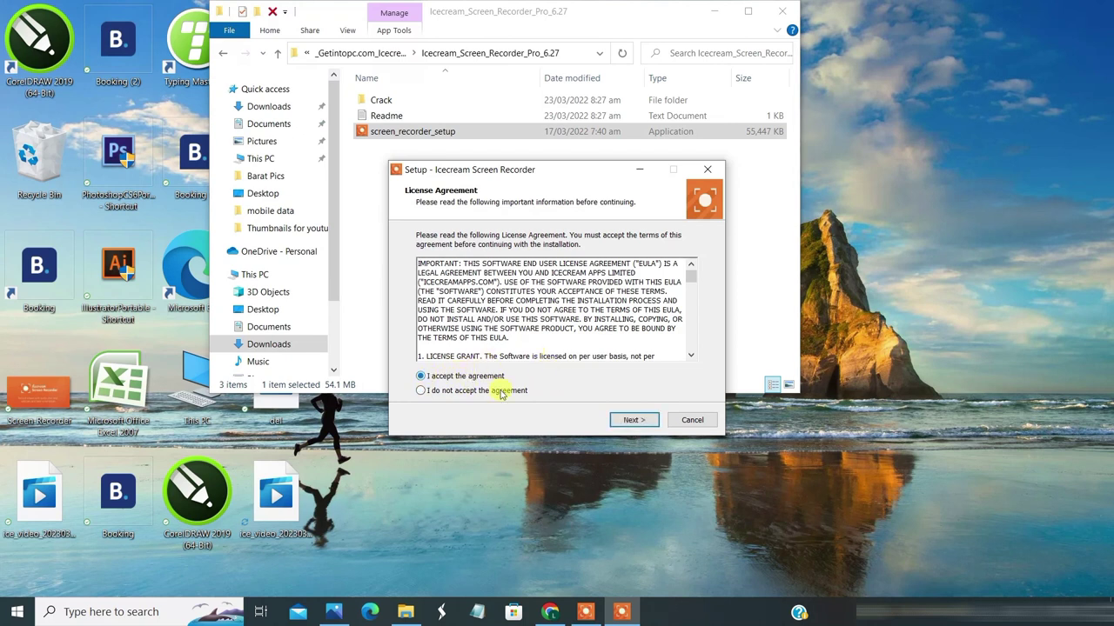
pyautogui.click(632, 421)
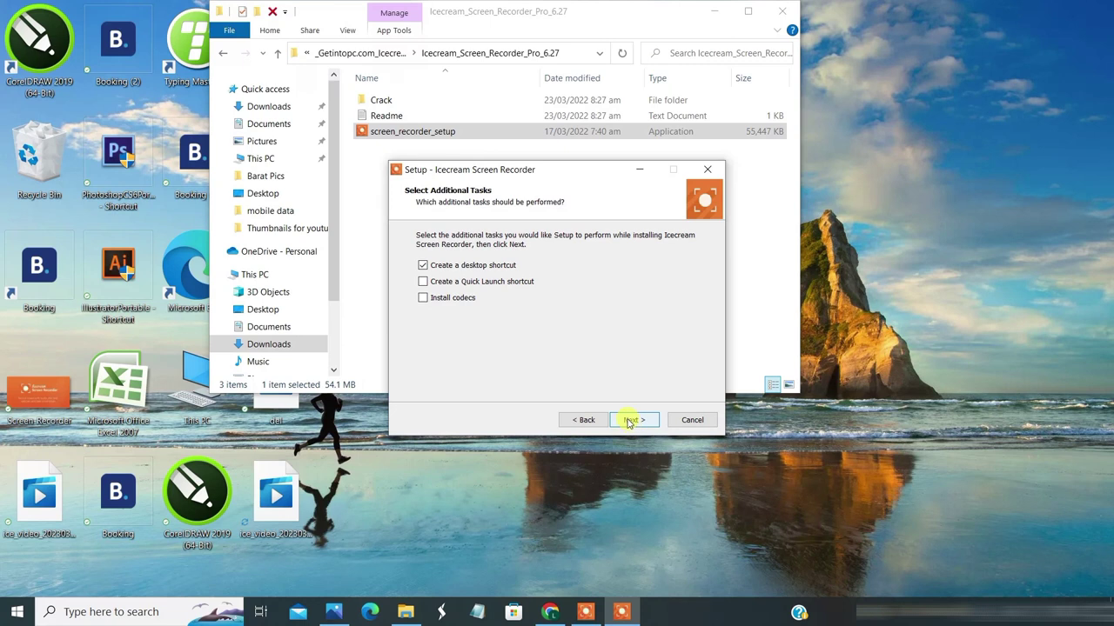
pyautogui.click(629, 422)
pyautogui.click(628, 422)
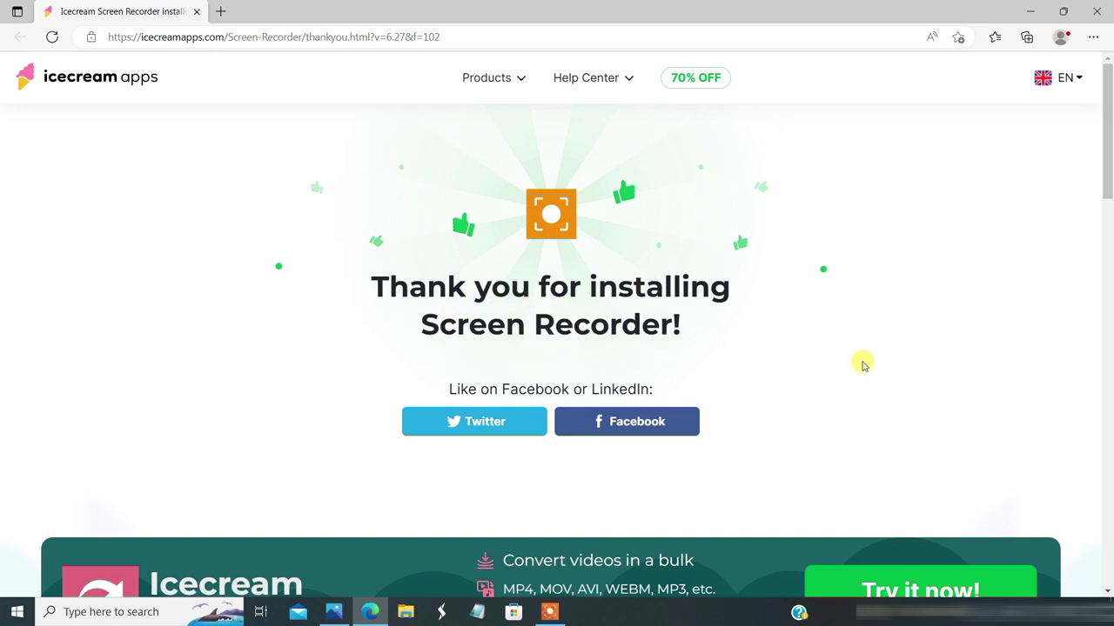
# Minimize the browser's thank-you page and launch Icecream Screen Recorder from its desktop shortcut.
pyautogui.scroll(-3, 866, 357)
pyautogui.scroll(3, 865, 358)
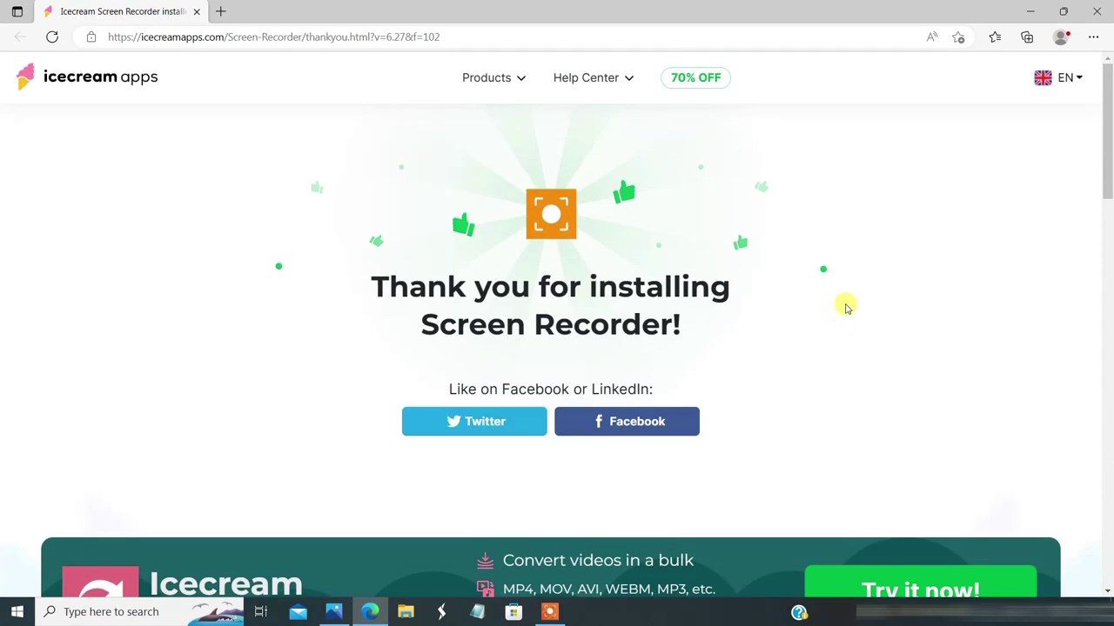
pyautogui.click(1029, 11)
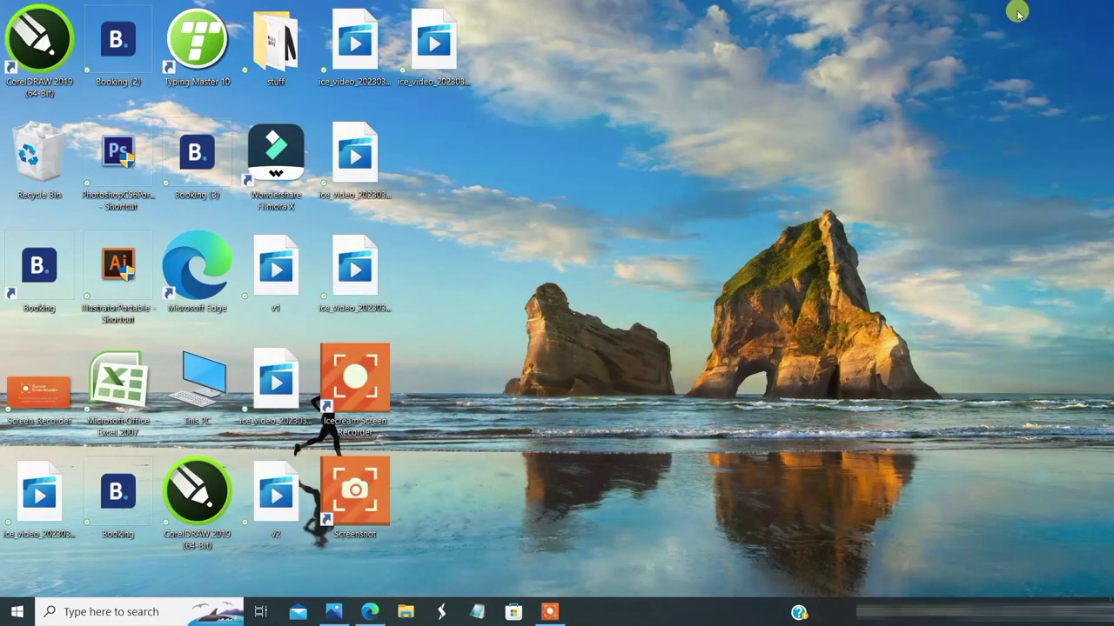
pyautogui.rightClick(353, 414)
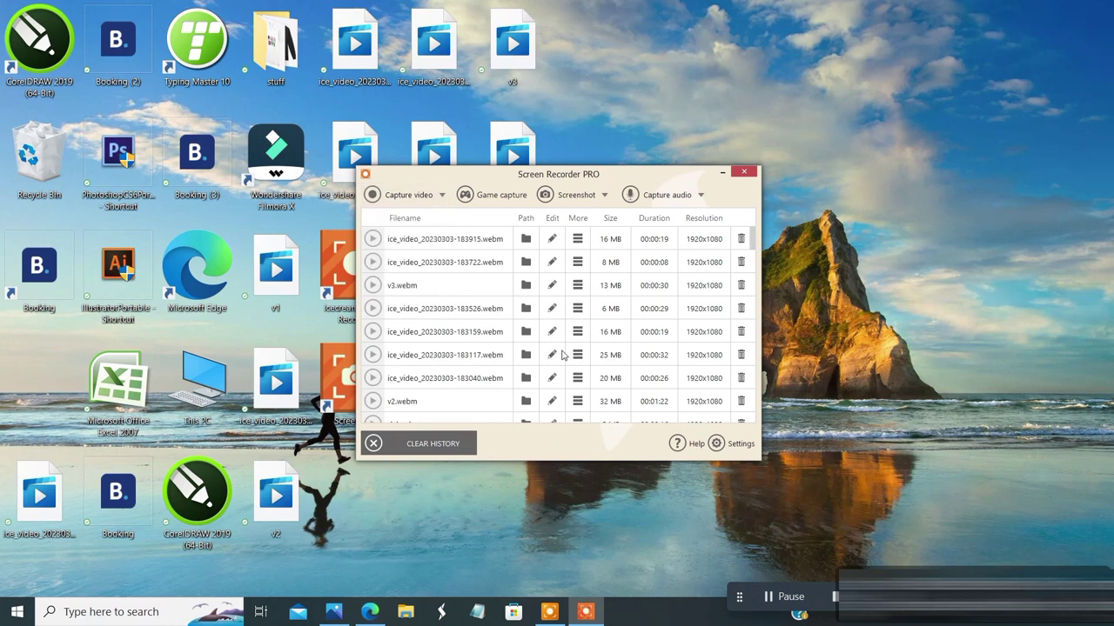
# Examine the recorder's options for capturing video, taking screenshots and capturing audio.
pyautogui.click(415, 196)
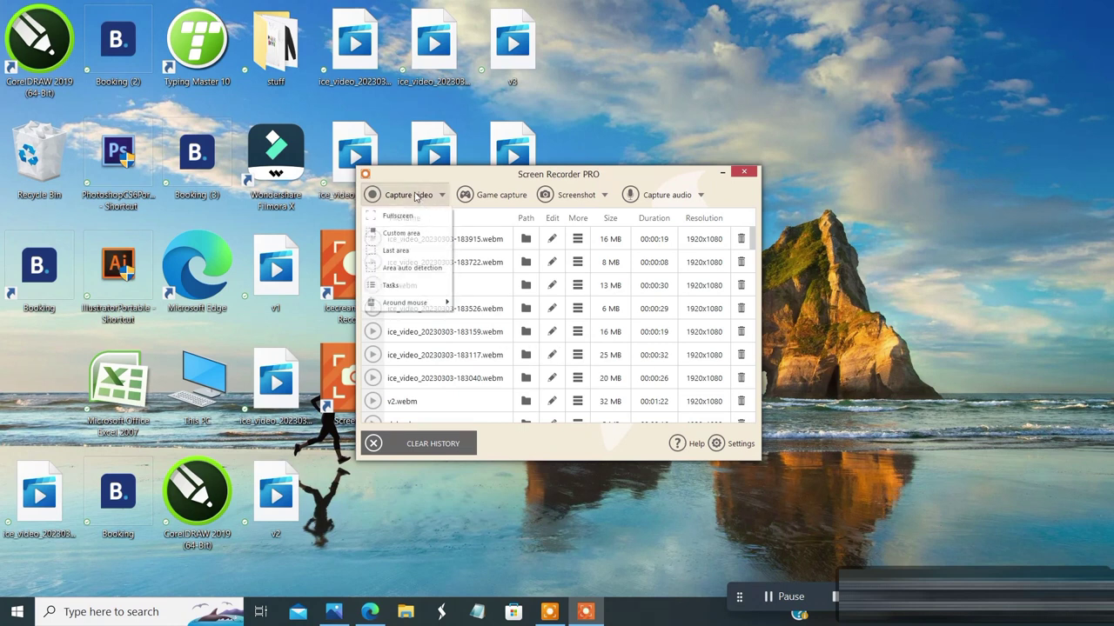
pyautogui.click(421, 197)
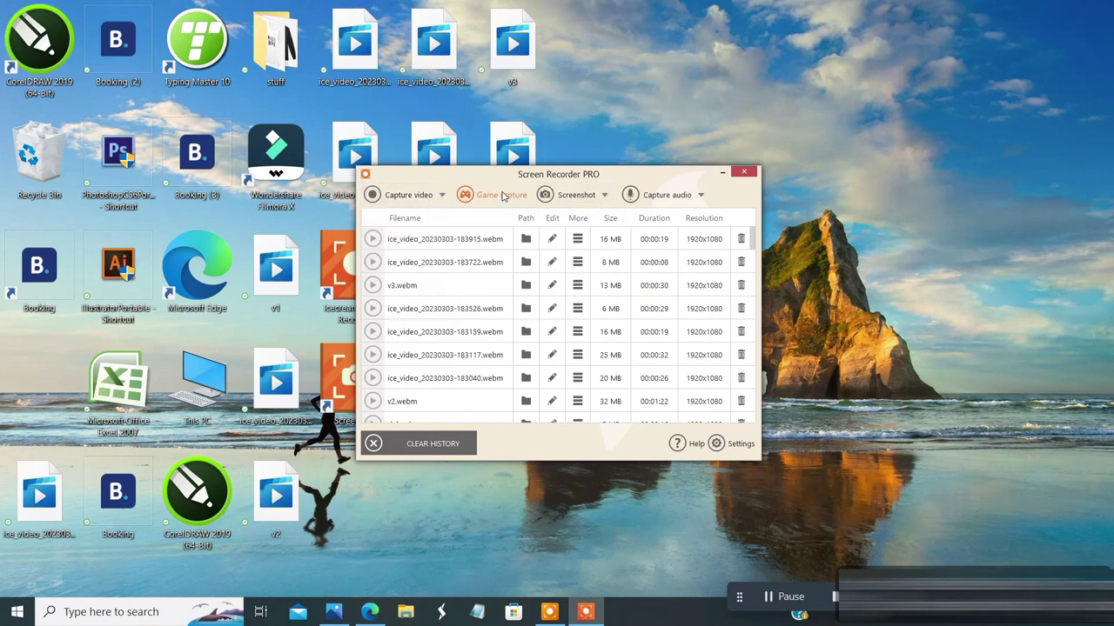
pyautogui.click(604, 197)
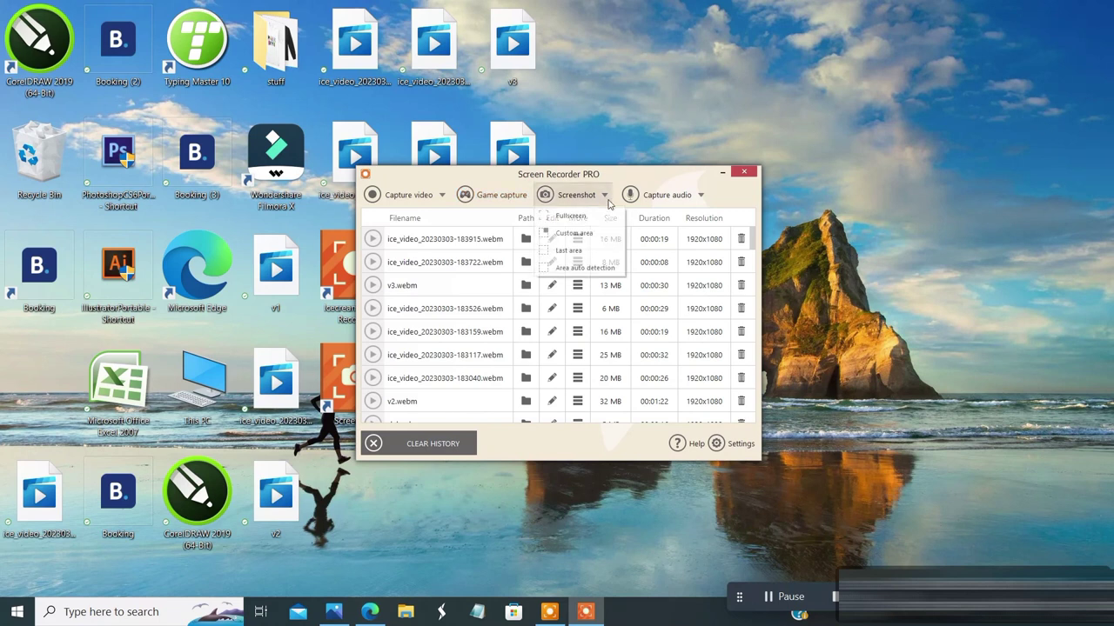
pyautogui.click(583, 198)
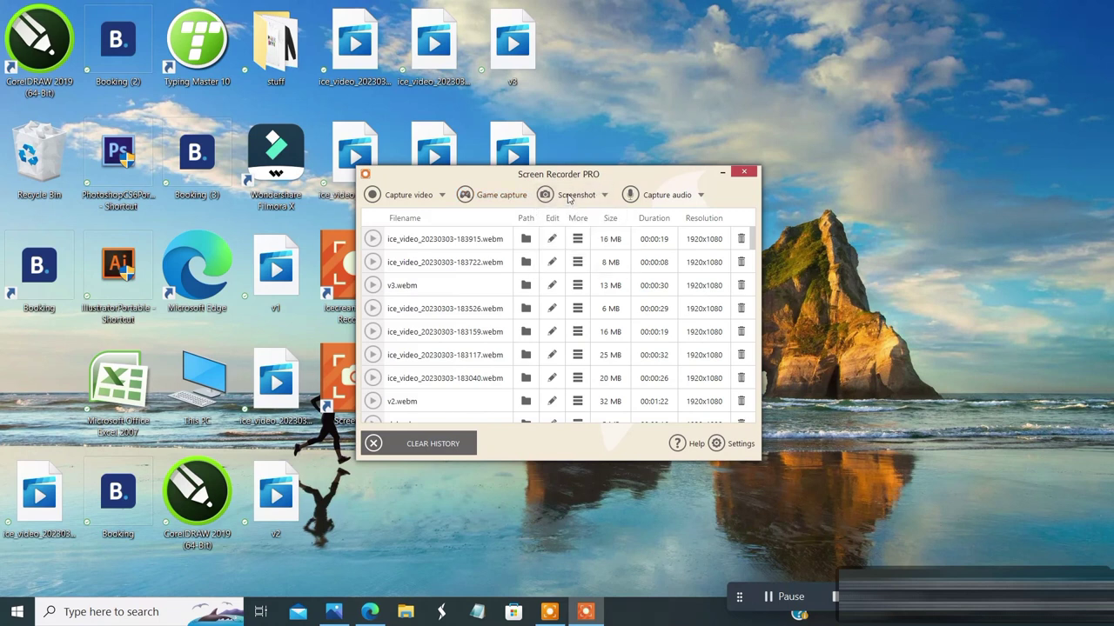
pyautogui.click(679, 202)
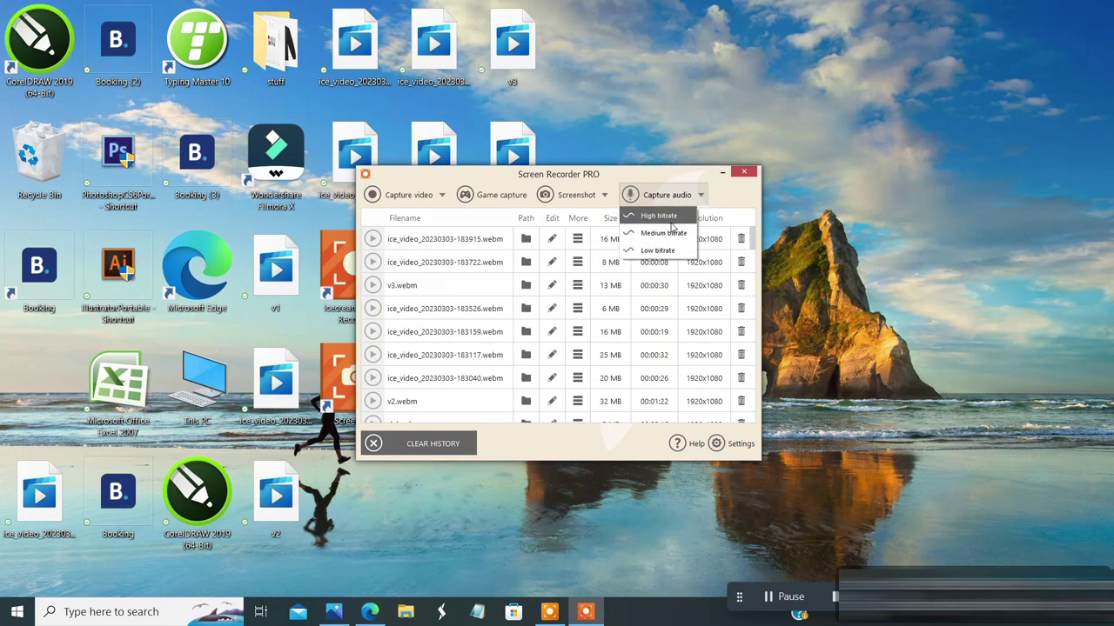
pyautogui.click(672, 224)
# Record a short video of a custom area about 257x403 pixels around the Icecream Screen Recorder and Screenshot desktop shortcuts.
pyautogui.click(426, 197)
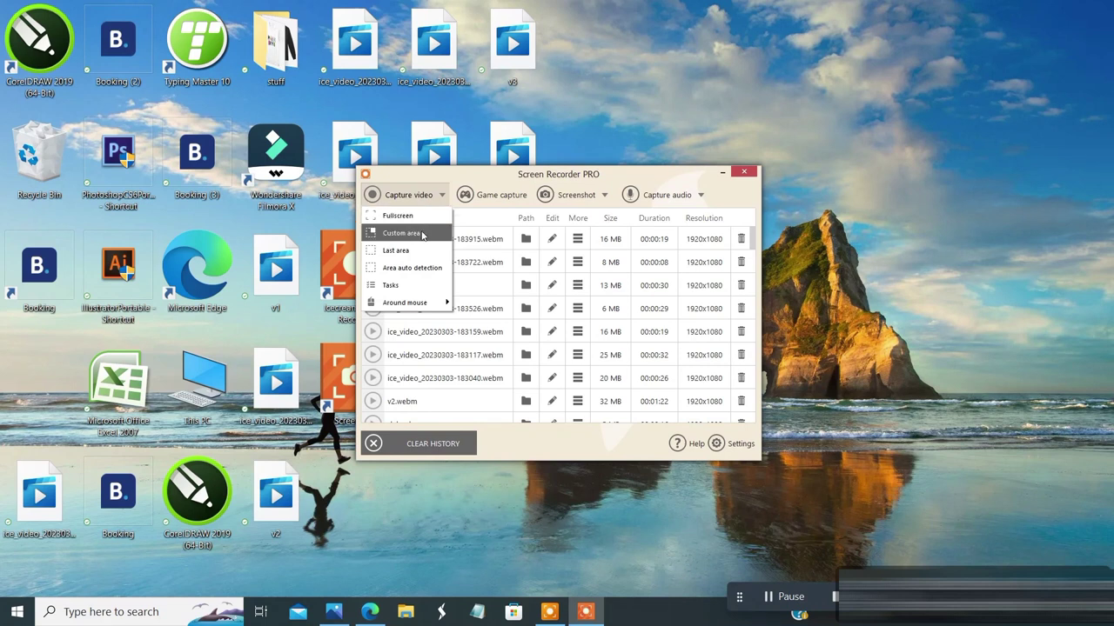
pyautogui.click(423, 235)
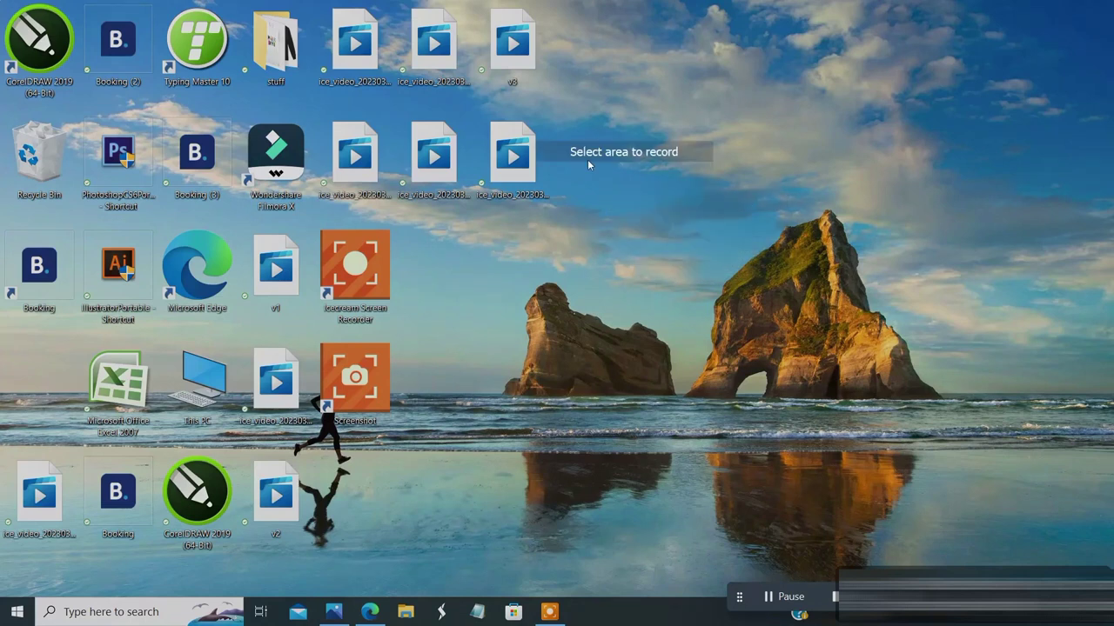
pyautogui.moveTo(310, 211); pyautogui.dragTo(462, 449)
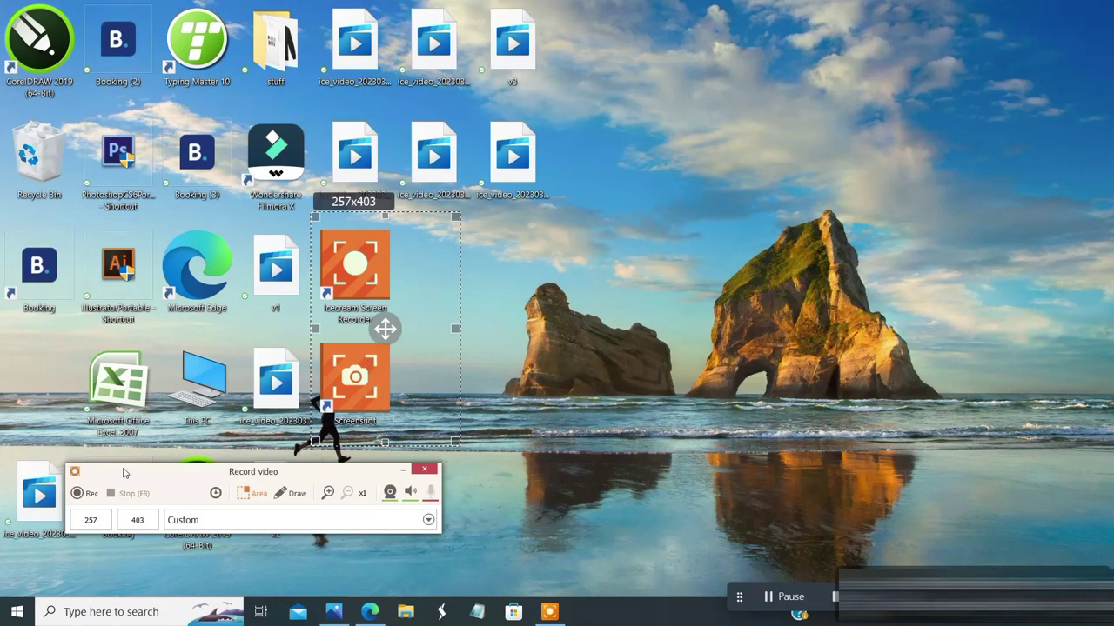
pyautogui.click(85, 496)
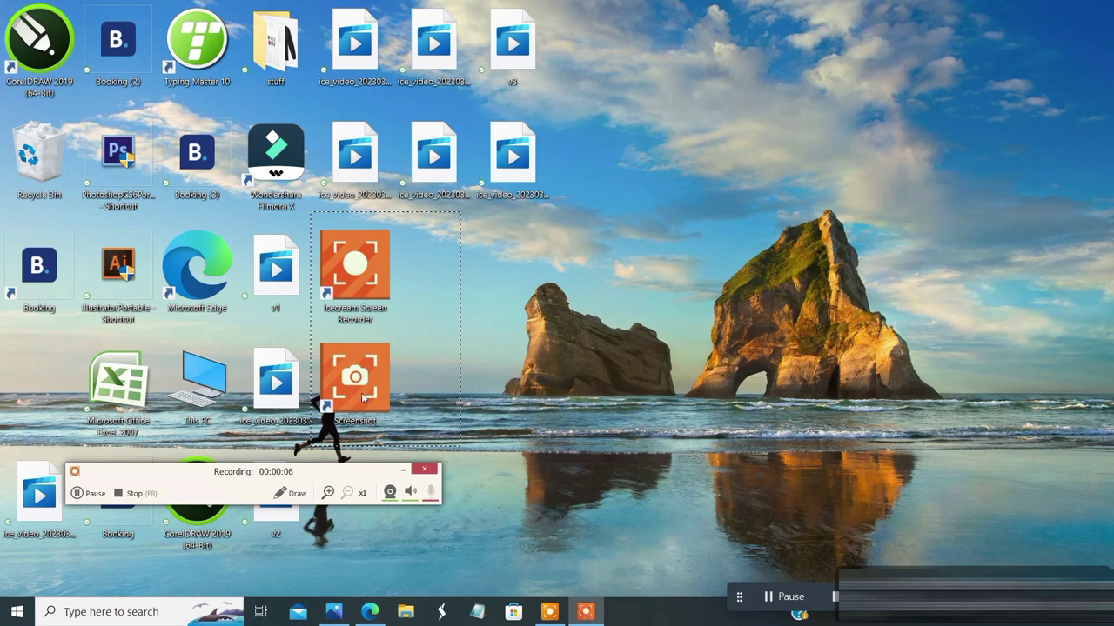
pyautogui.click(144, 494)
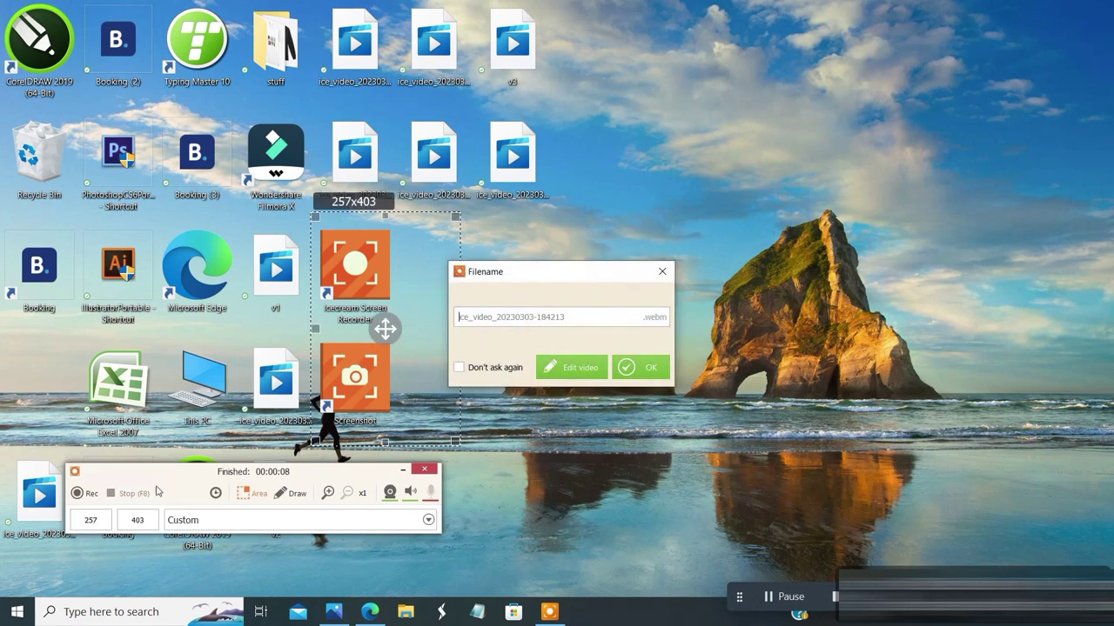
# Save the finished recording as sample and play the video from the Desktop folder.
pyautogui.write('sample')
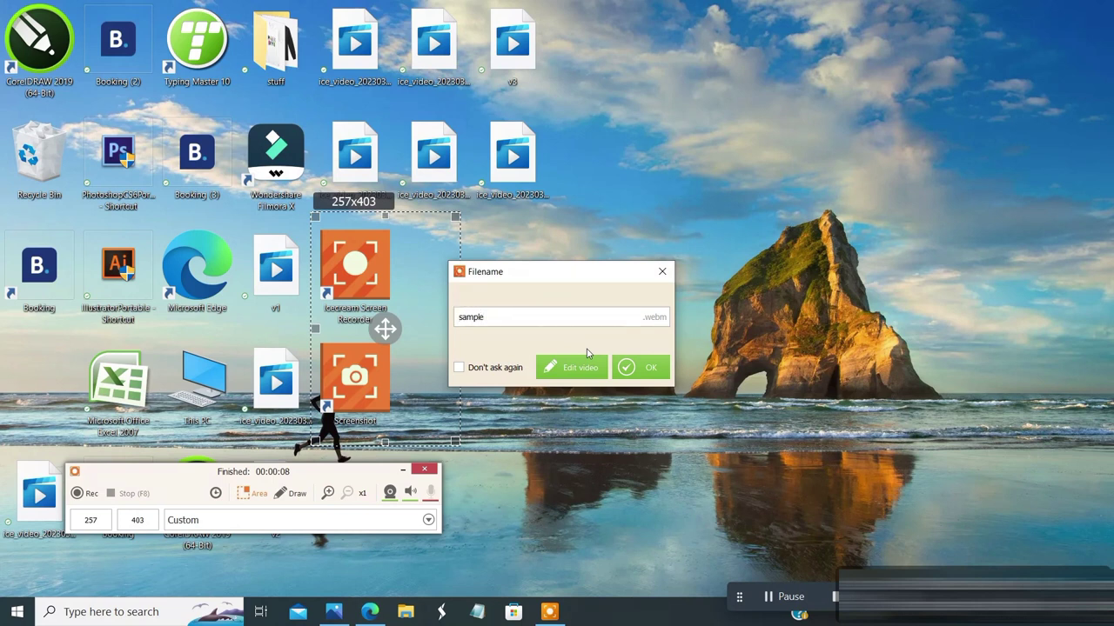
pyautogui.press('Return')
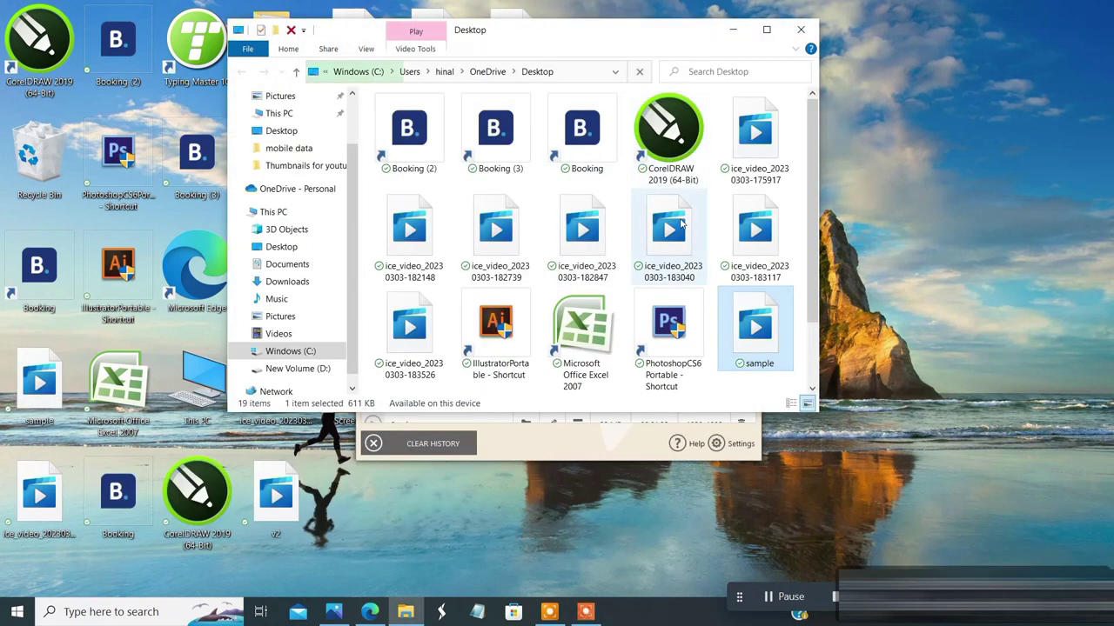
pyautogui.doubleClick(745, 333)
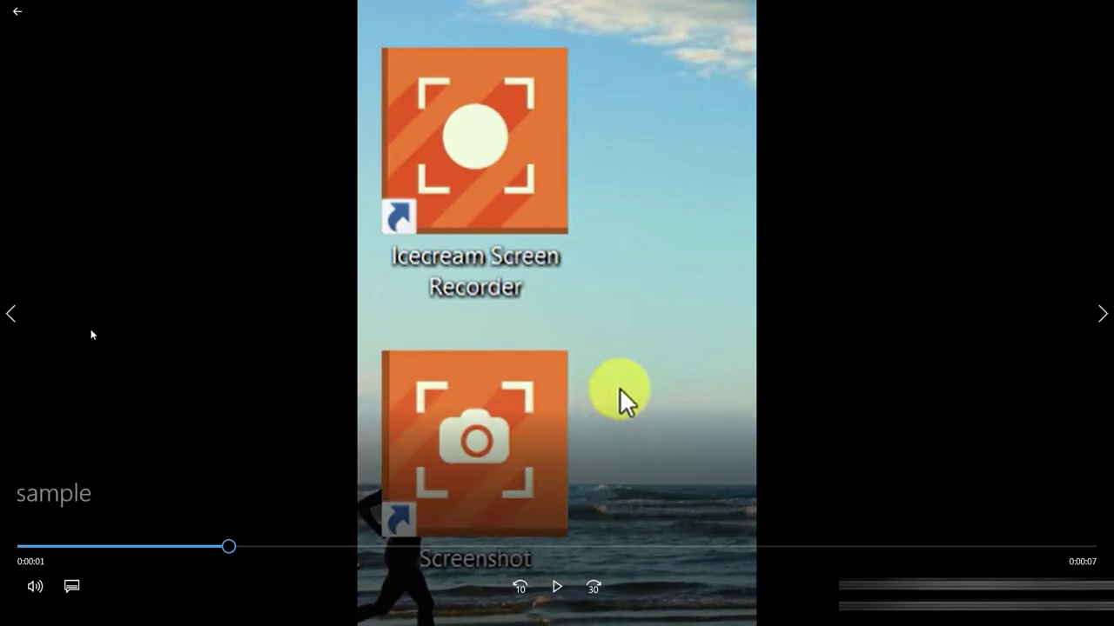
# Stop the sample video and close the video player and the Desktop folder window.
pyautogui.click(16, 12)
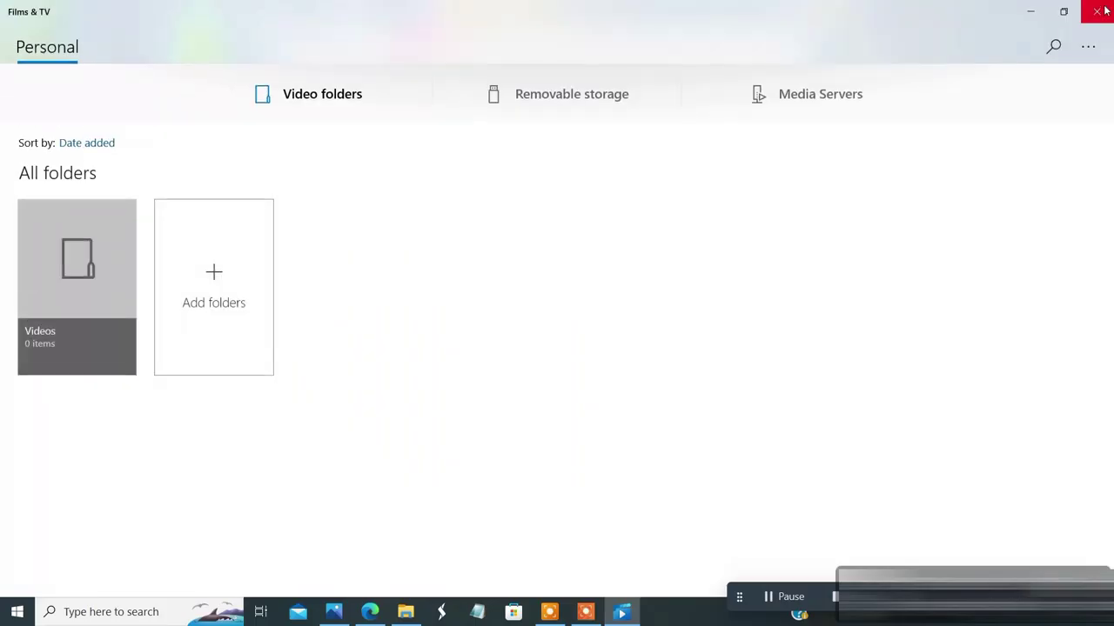
pyautogui.click(1086, 16)
pyautogui.click(800, 29)
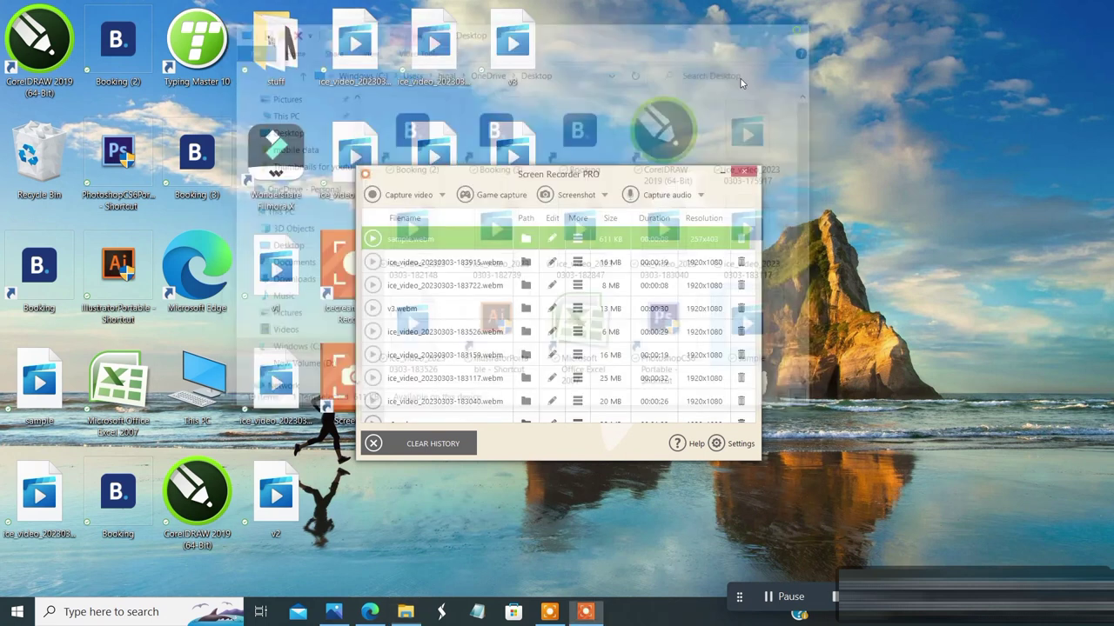
pyautogui.click(408, 195)
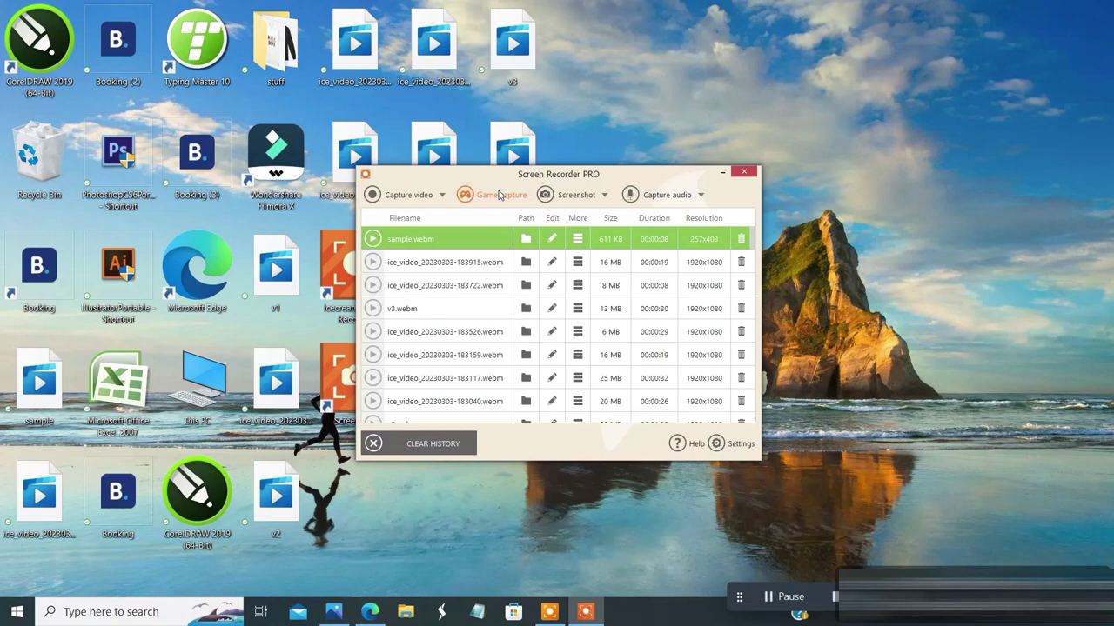
# Take a fullscreen screenshot and save it as sample2.
pyautogui.click(594, 196)
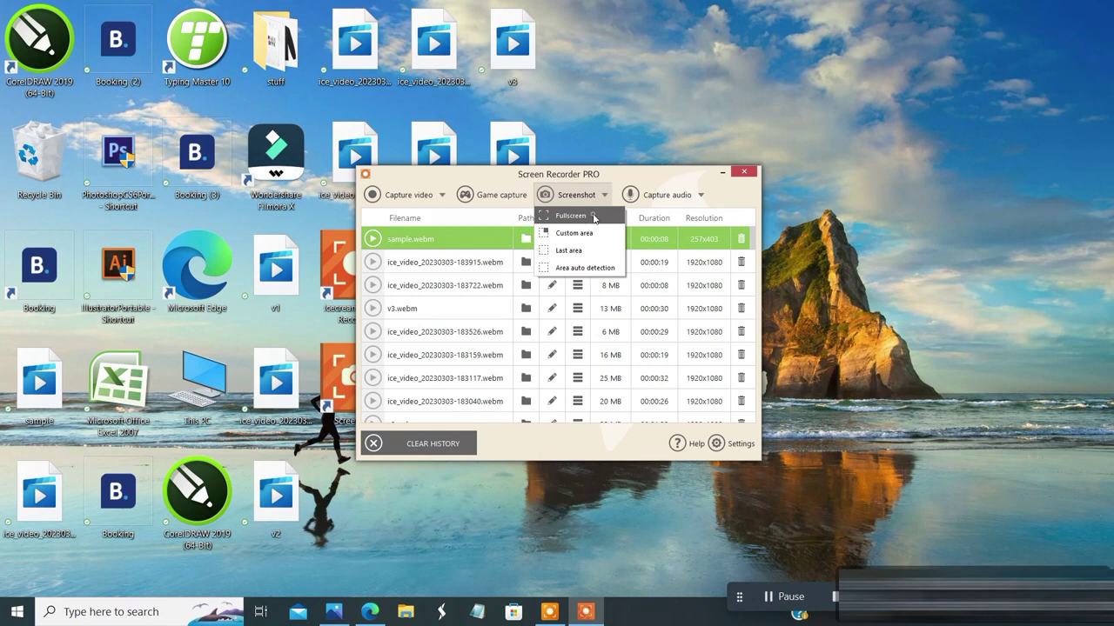
pyautogui.click(571, 216)
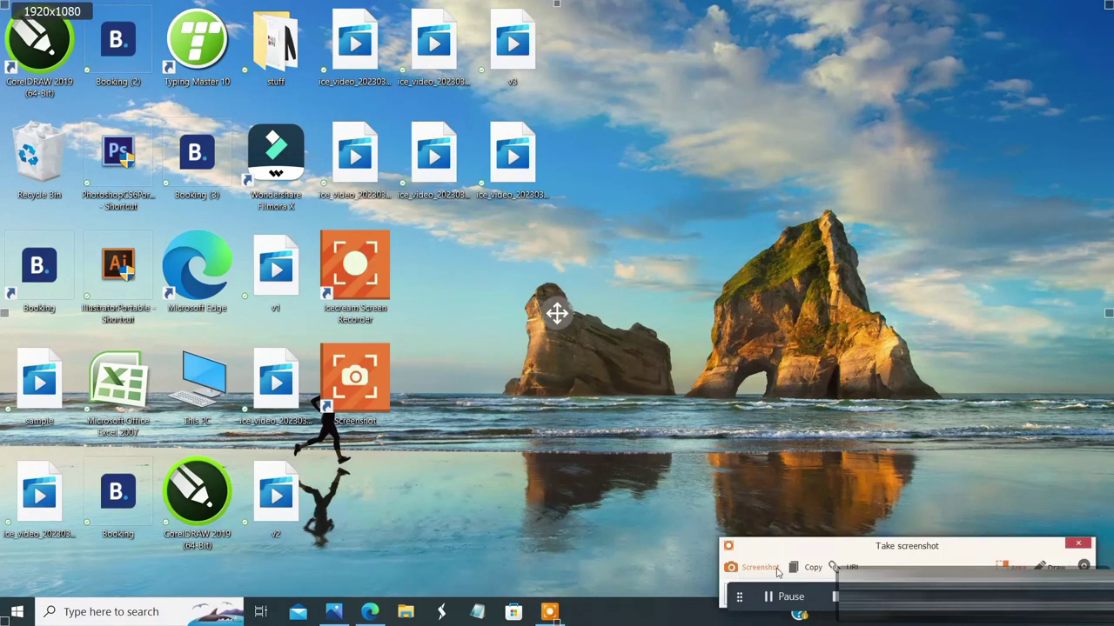
pyautogui.click(746, 568)
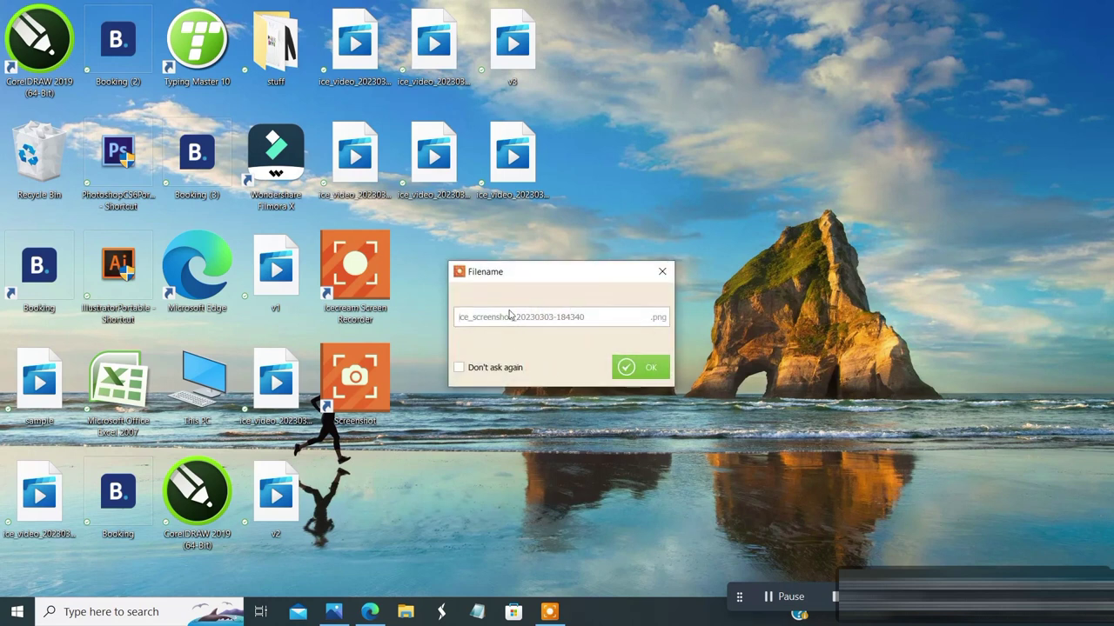
pyautogui.write('sample2')
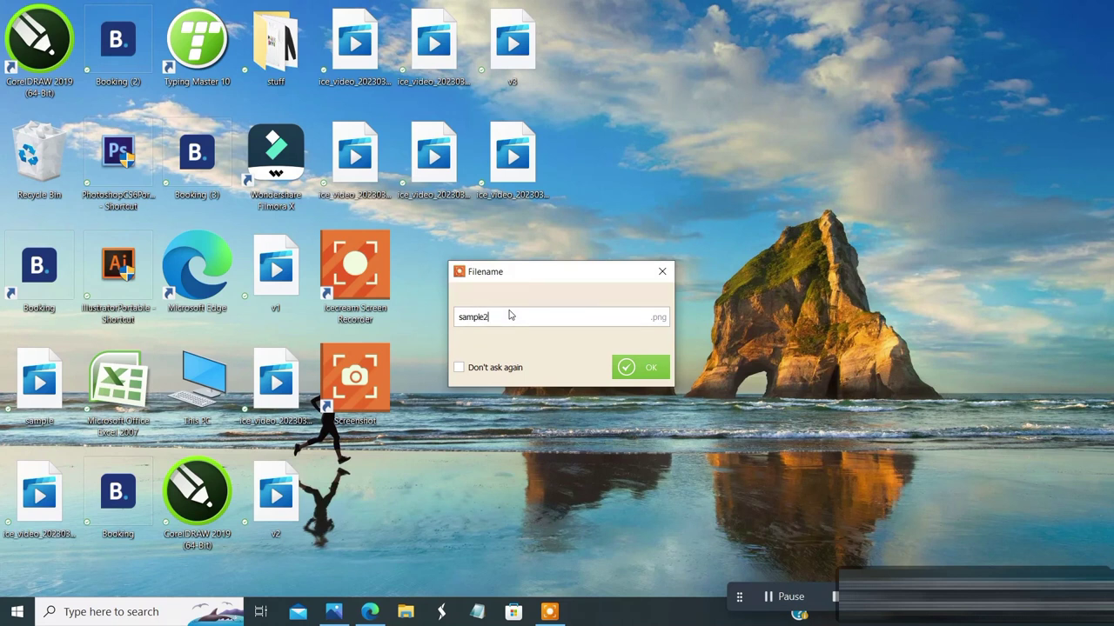
pyautogui.press('Return')
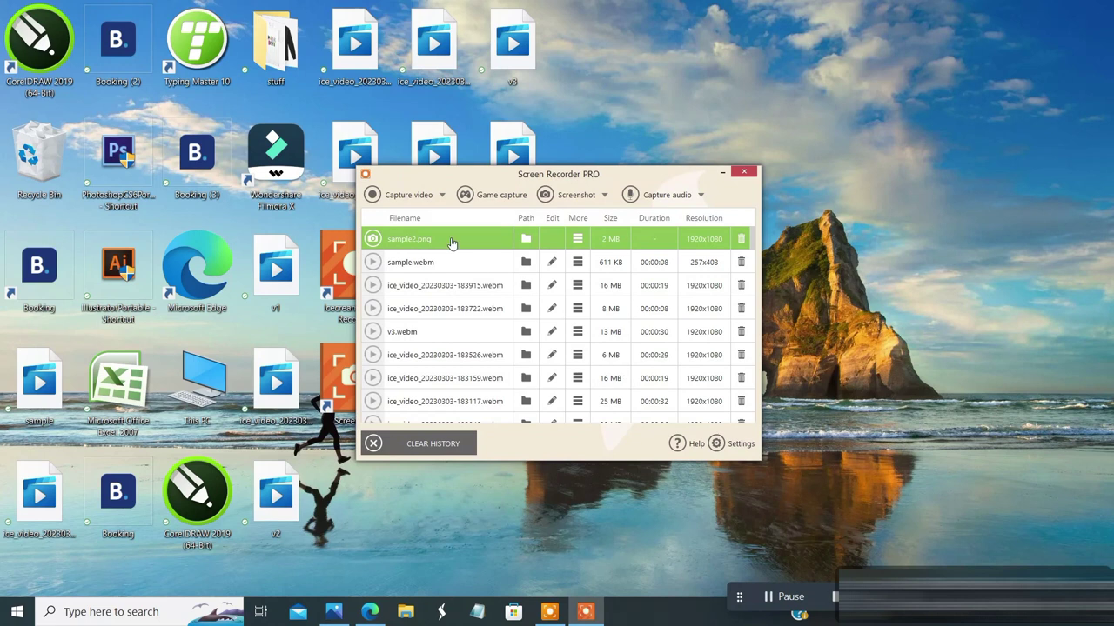
# View the sample2.png screenshot from the recorder's history and close the image viewer.
pyautogui.click(452, 243)
pyautogui.doubleClick(454, 242)
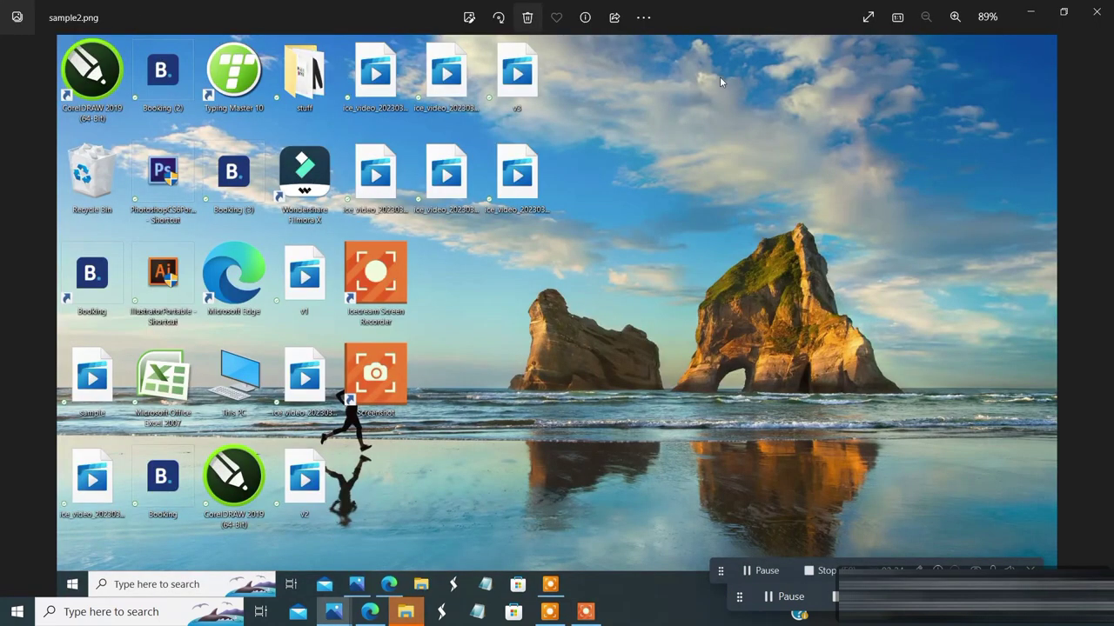
pyautogui.click(1097, 12)
# Take a custom-area screenshot about 149x164 pixels around the IllustratorPortable shortcut in the Desktop folder and save it as sample2.
pyautogui.click(701, 195)
pyautogui.click(604, 195)
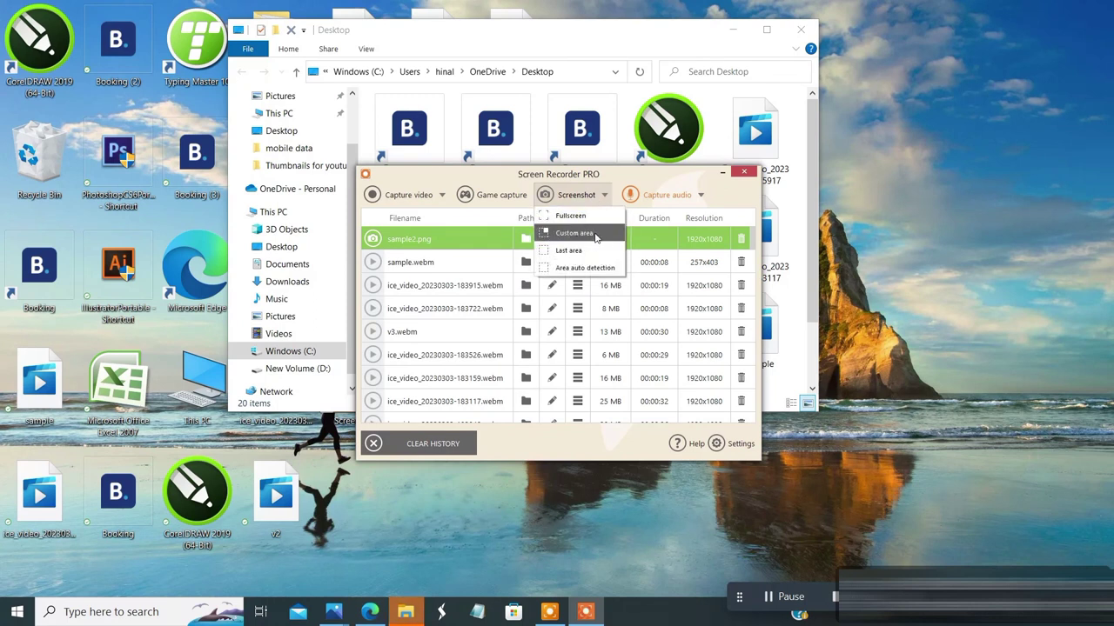
pyautogui.click(574, 233)
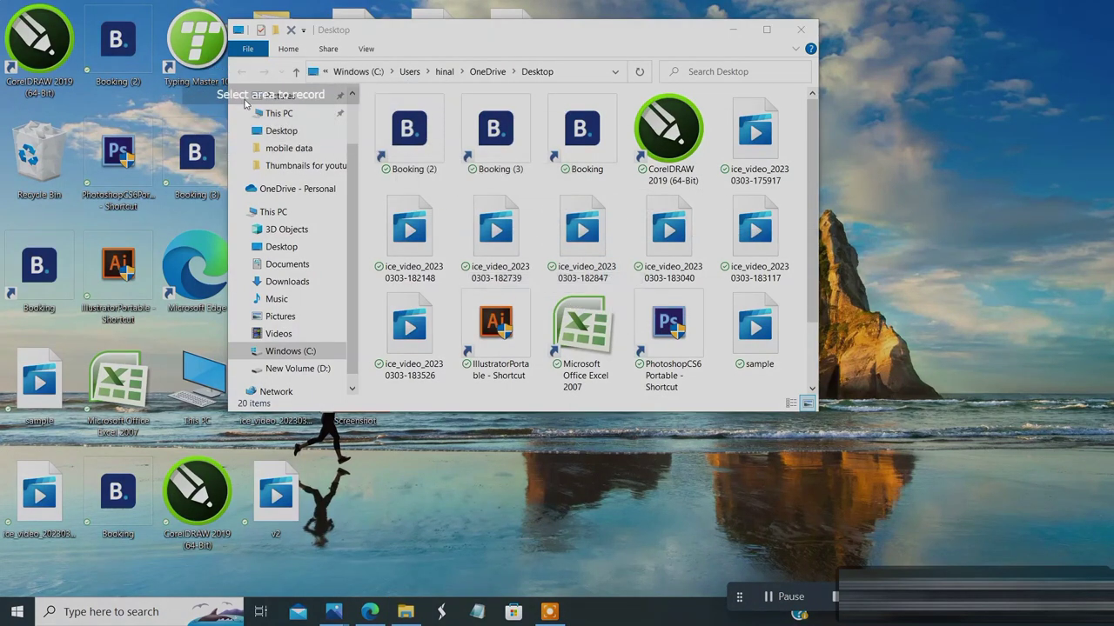
pyautogui.moveTo(459, 287); pyautogui.dragTo(547, 388)
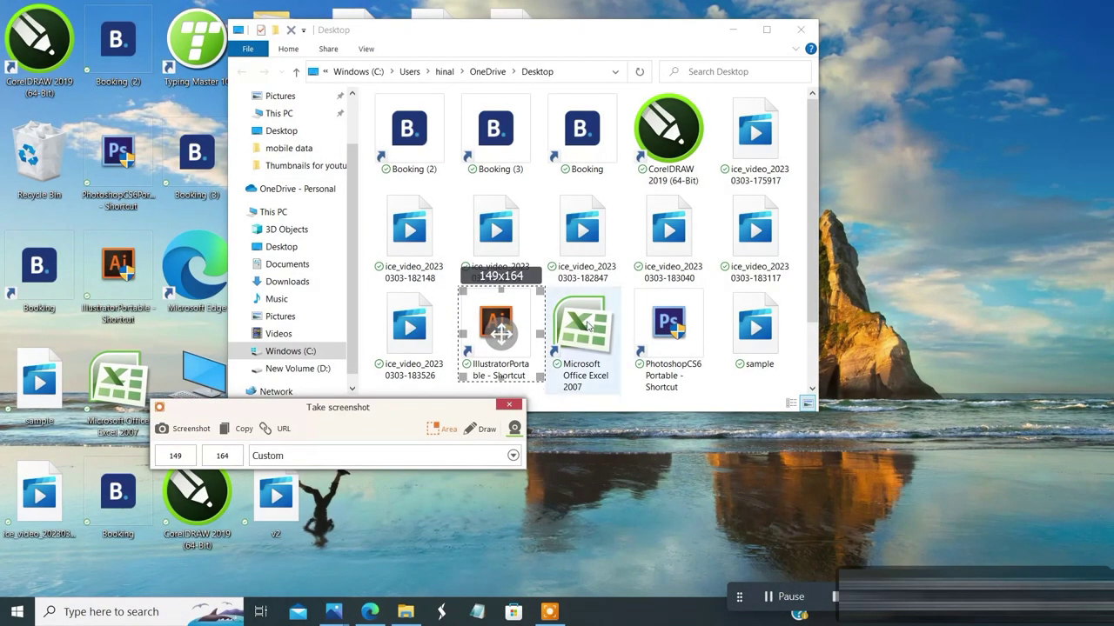
pyautogui.click(165, 429)
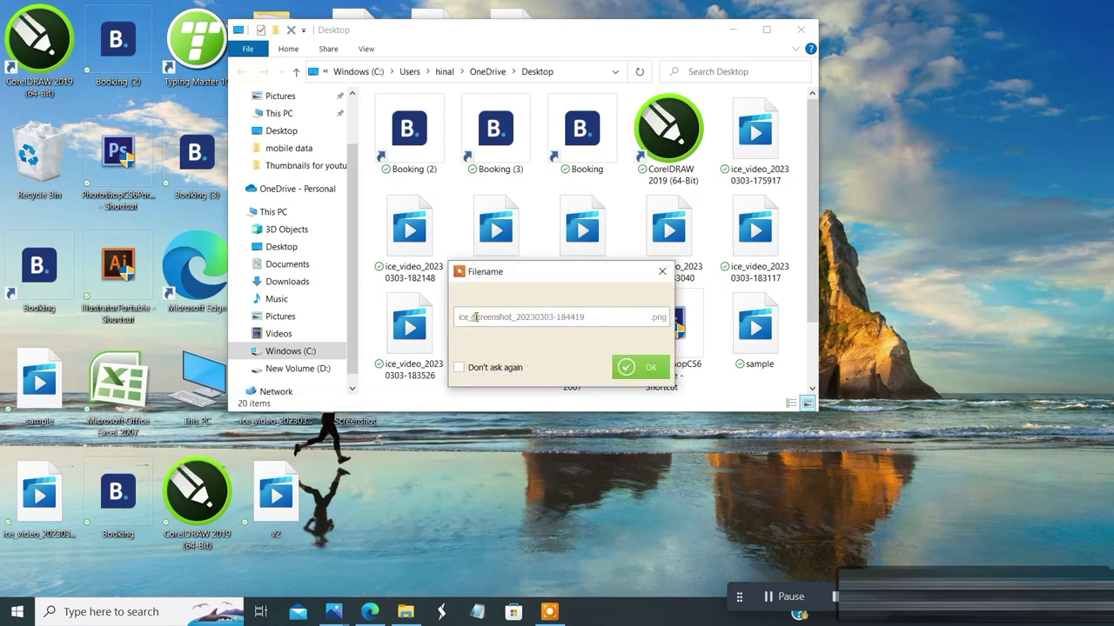
pyautogui.write('sample2')
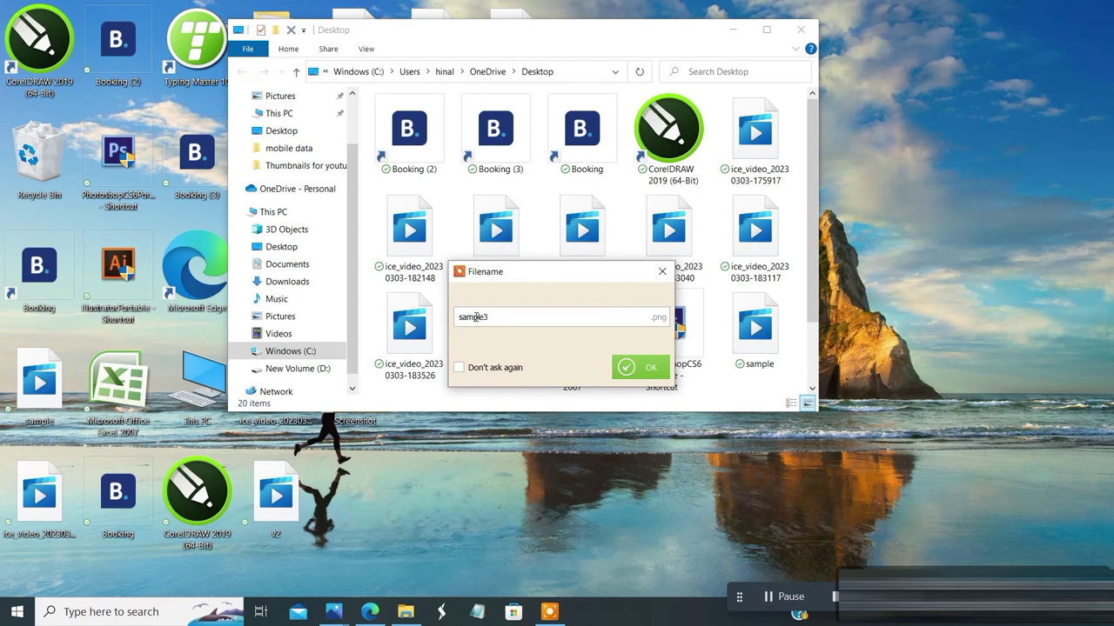
pyautogui.click(639, 368)
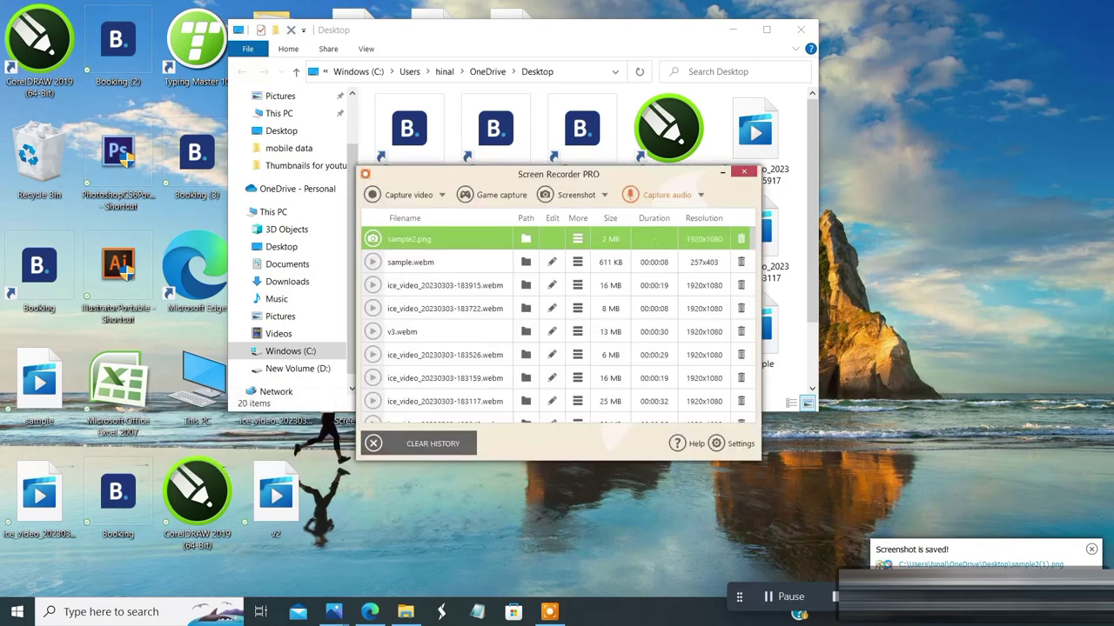
# View the custom-area screenshot of the IllustratorPortable shortcut enlarged, and close the image viewer.
pyautogui.click(437, 240)
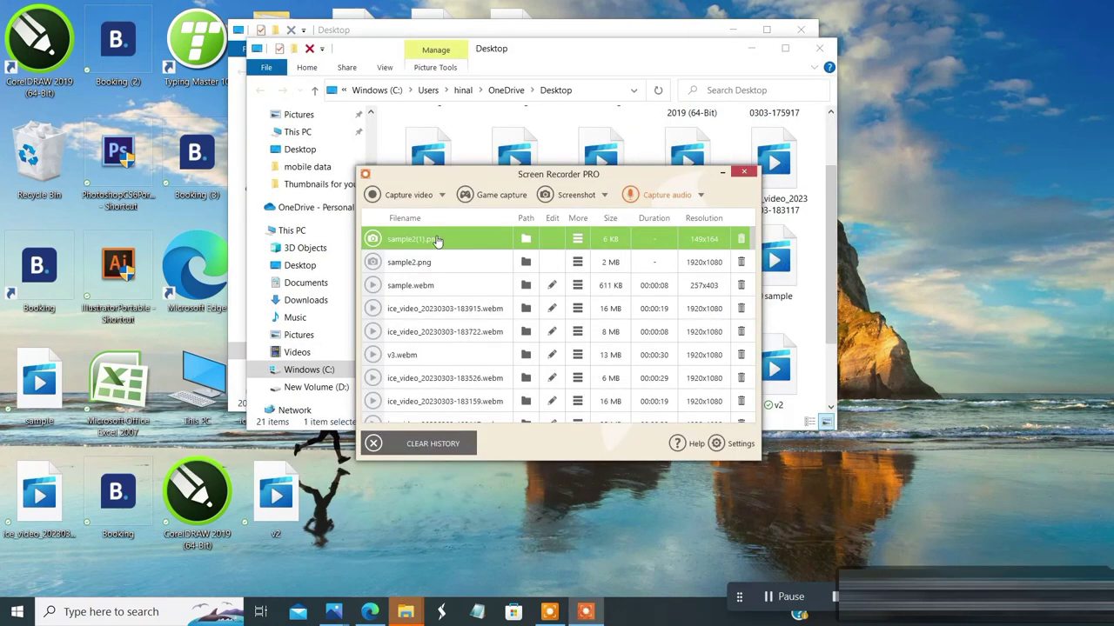
pyautogui.doubleClick(438, 240)
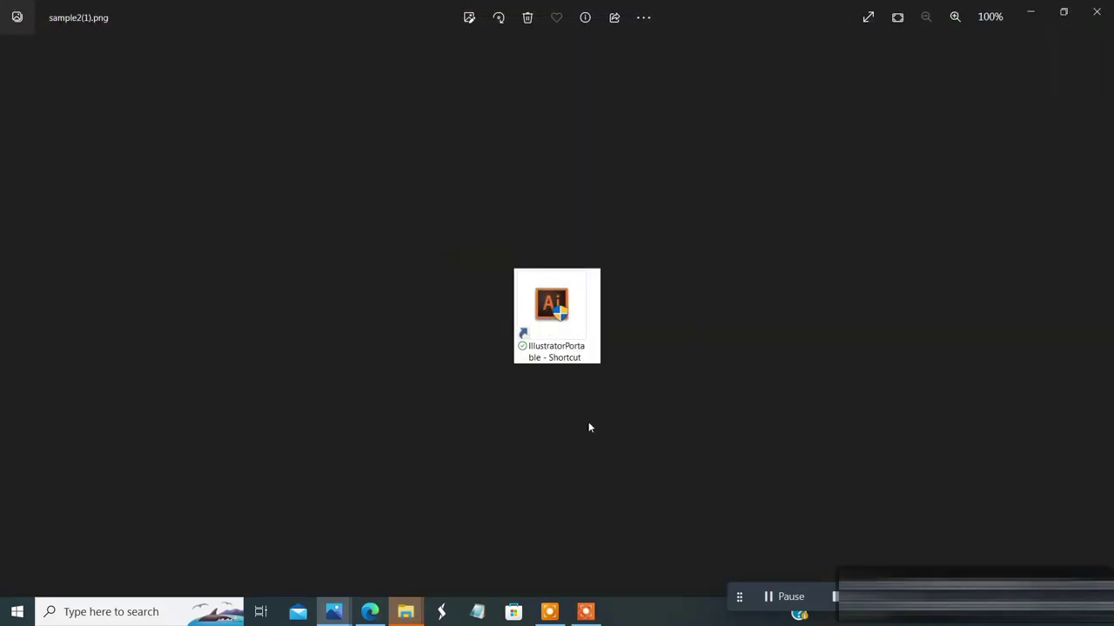
pyautogui.scroll(2, 583, 427)
pyautogui.scroll(1, 565, 431)
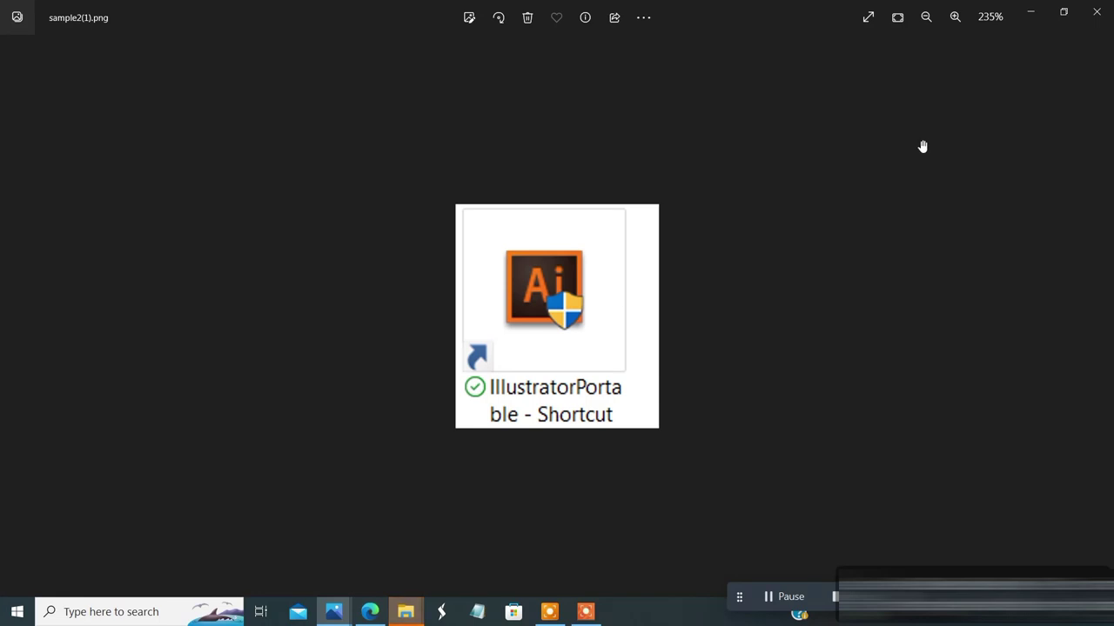
pyautogui.click(1096, 12)
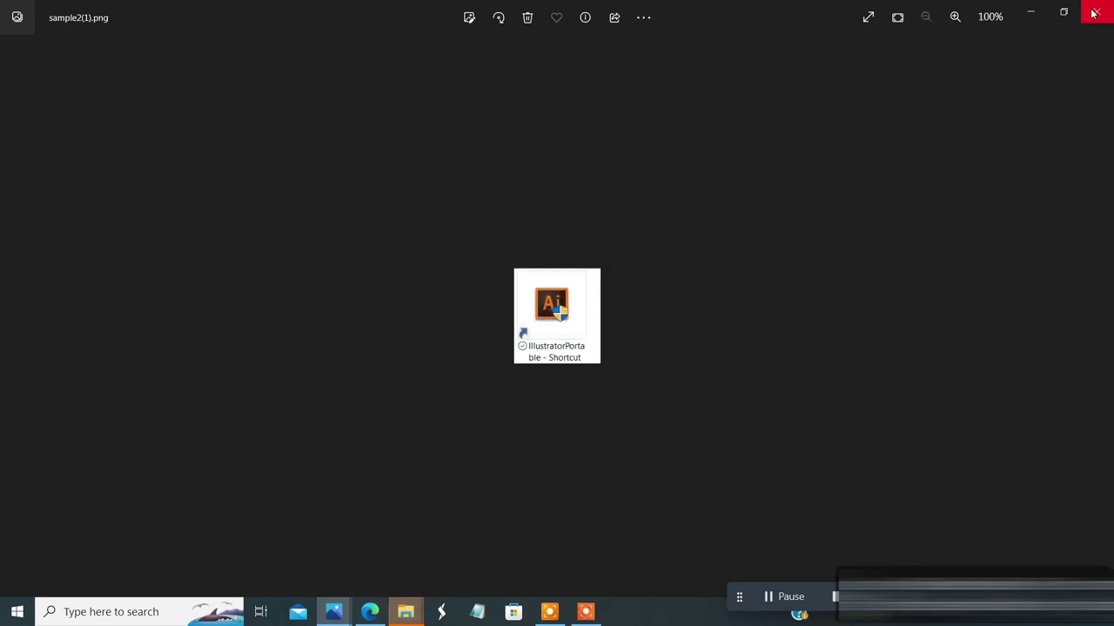
# Start an audio capture with the High bitrate option.
pyautogui.click(688, 195)
pyautogui.click(686, 197)
pyautogui.click(685, 197)
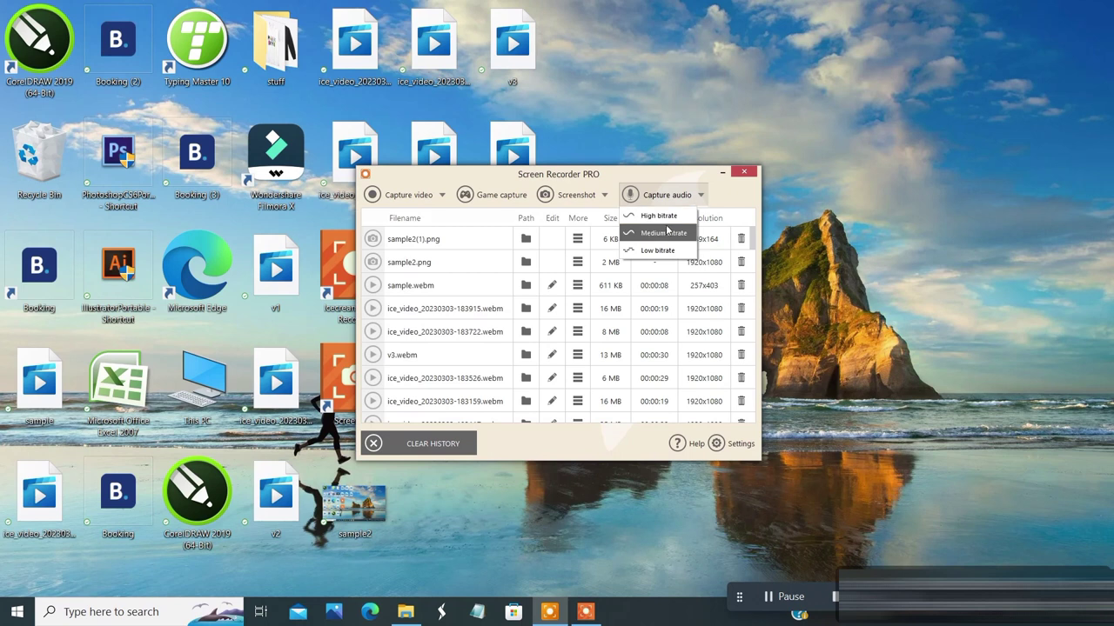
pyautogui.click(657, 249)
pyautogui.click(670, 206)
pyautogui.click(666, 219)
pyautogui.click(668, 196)
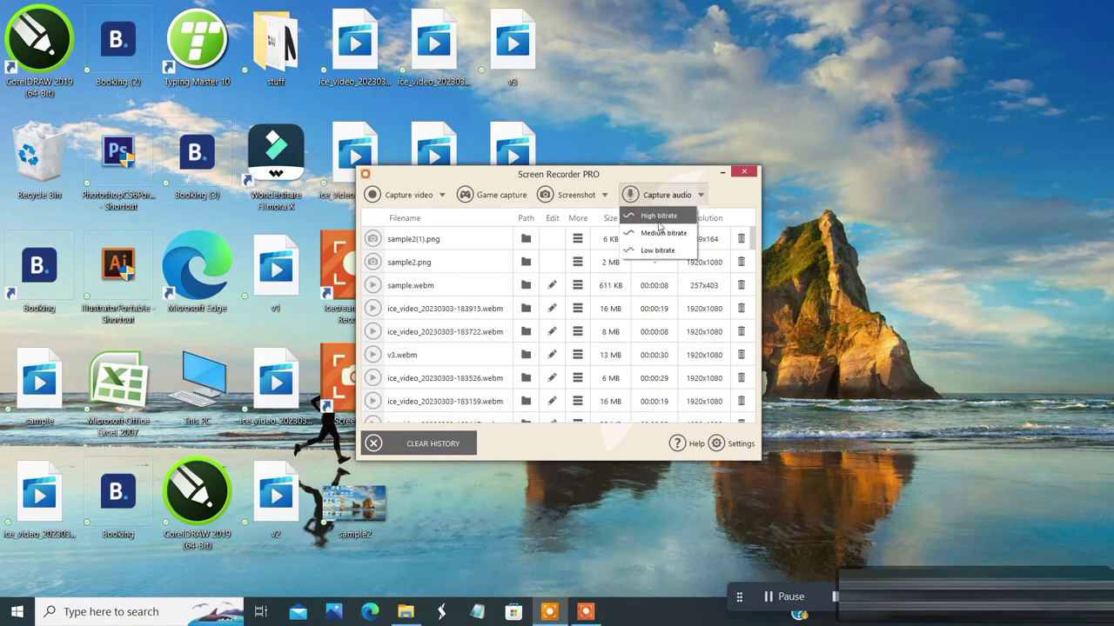
pyautogui.click(657, 221)
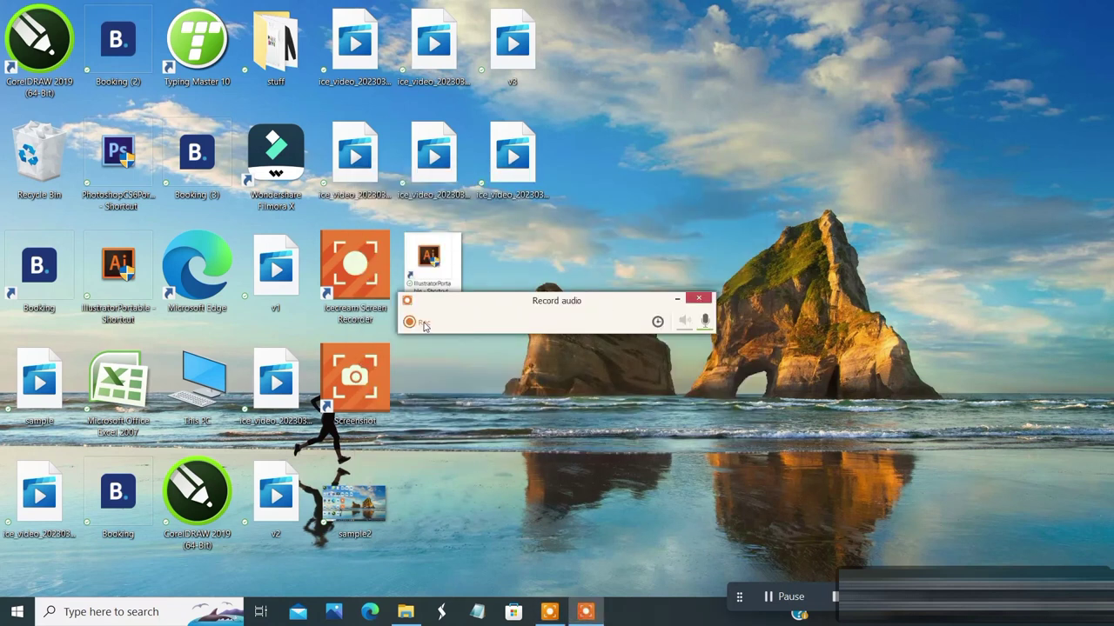
# Record about 12 seconds of audio, pausing and resuming once, and save it as an MP3 under the suggested filename.
pyautogui.click(409, 322)
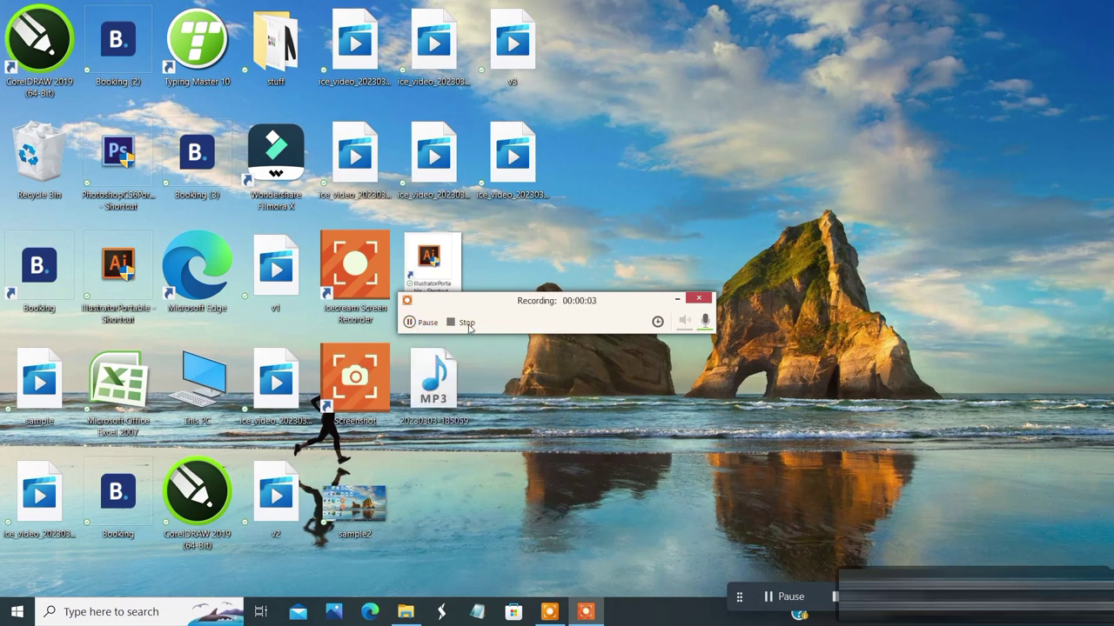
pyautogui.click(425, 324)
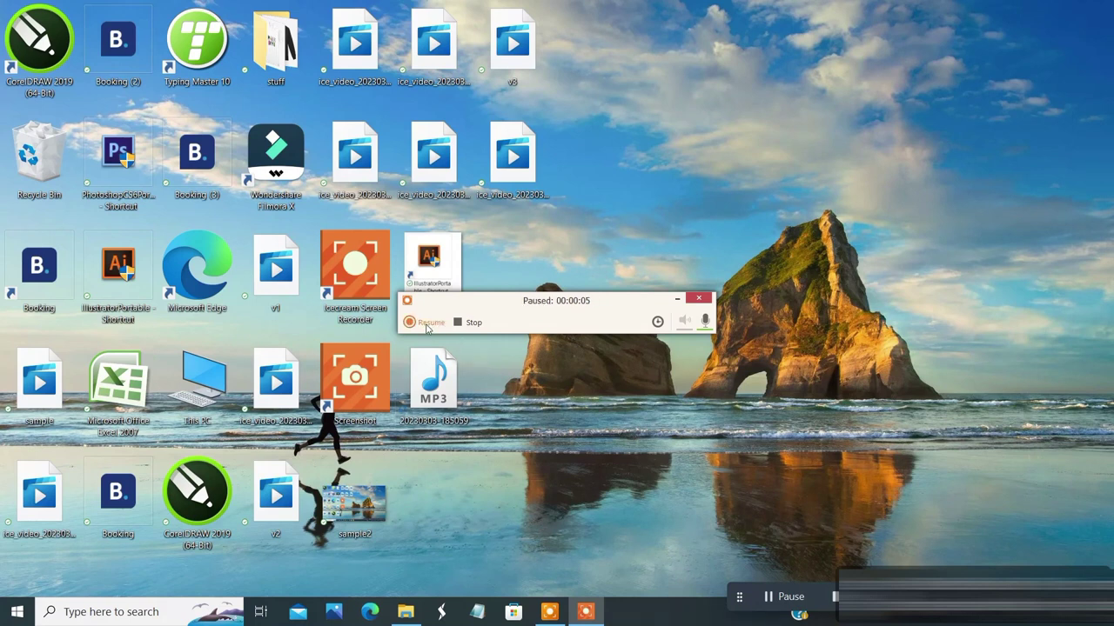
pyautogui.click(426, 324)
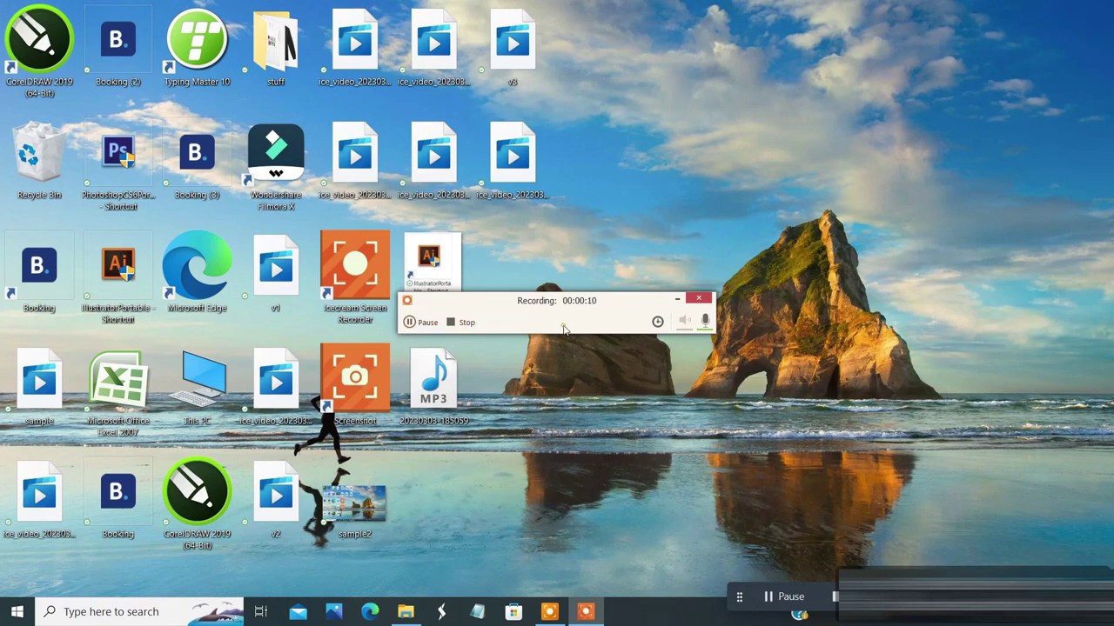
pyautogui.moveTo(563, 329); pyautogui.dragTo(704, 331)
pyautogui.click(605, 324)
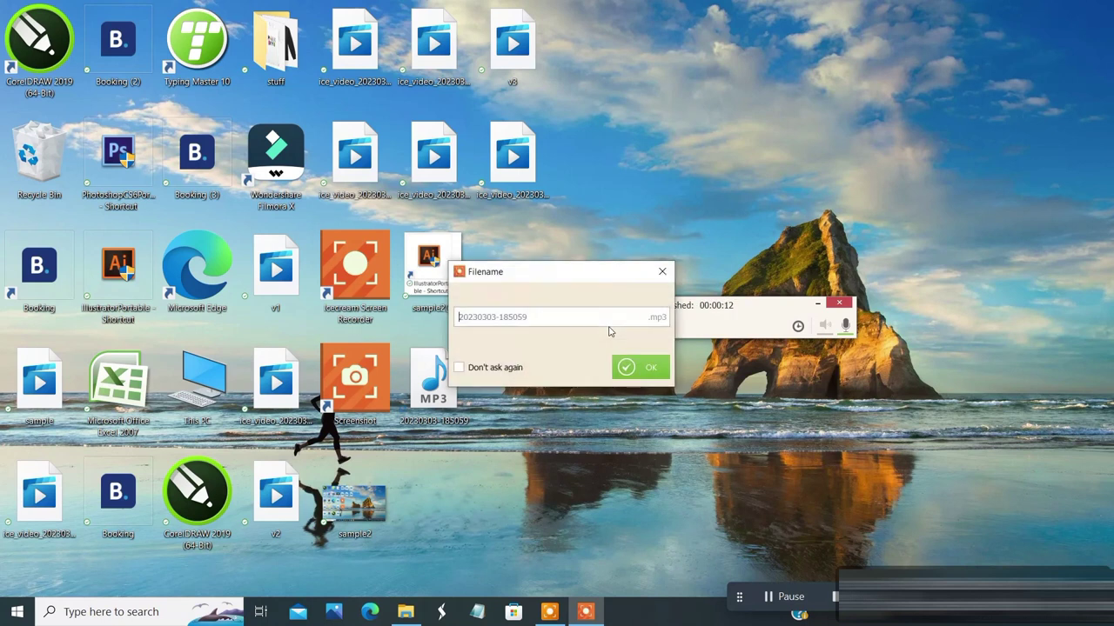
pyautogui.click(632, 369)
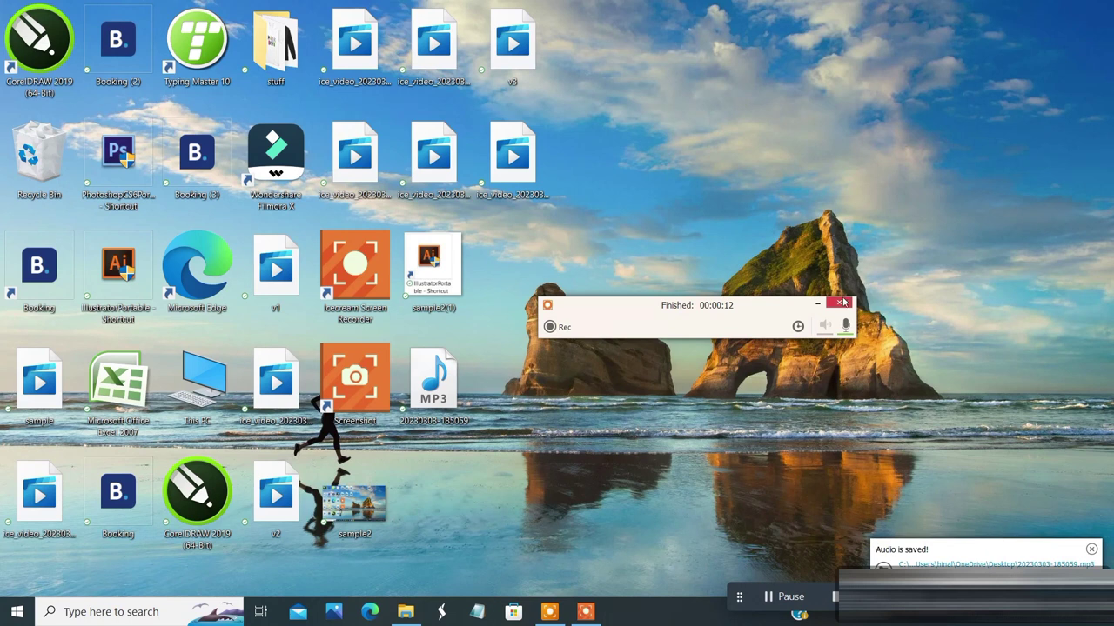
# Close the audio recorder and the main Screen Recorder window.
pyautogui.click(837, 304)
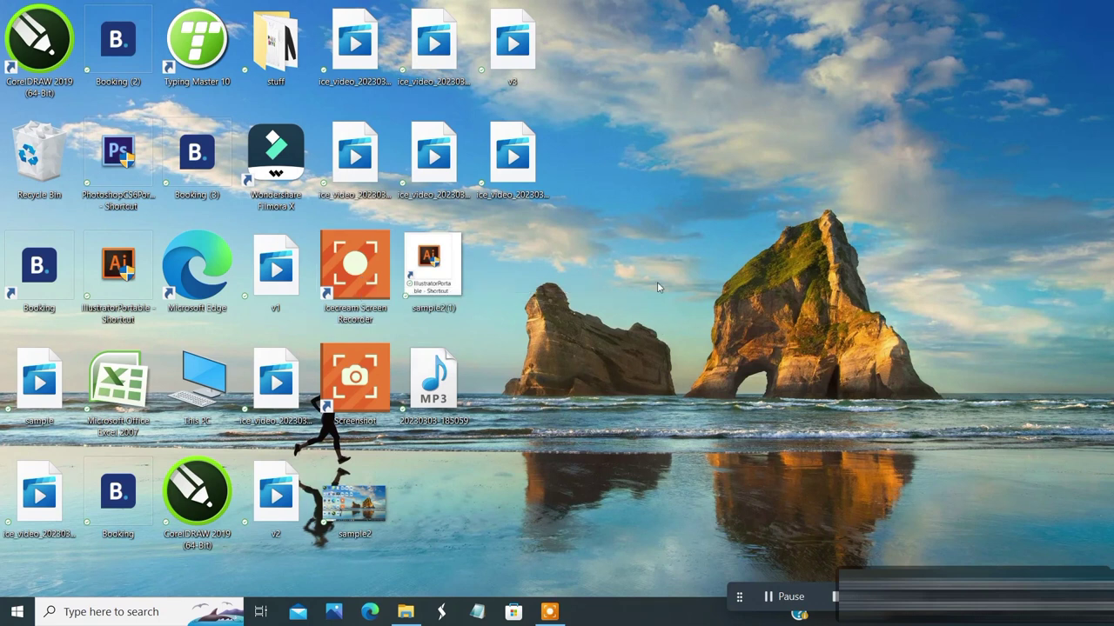
pyautogui.click(380, 58)
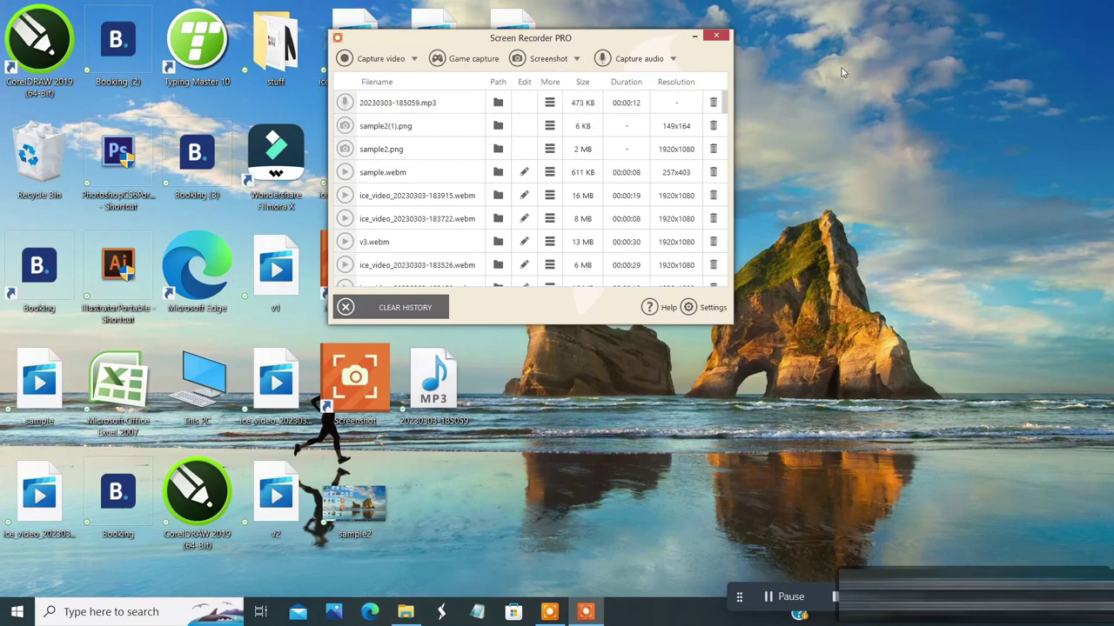
pyautogui.click(715, 36)
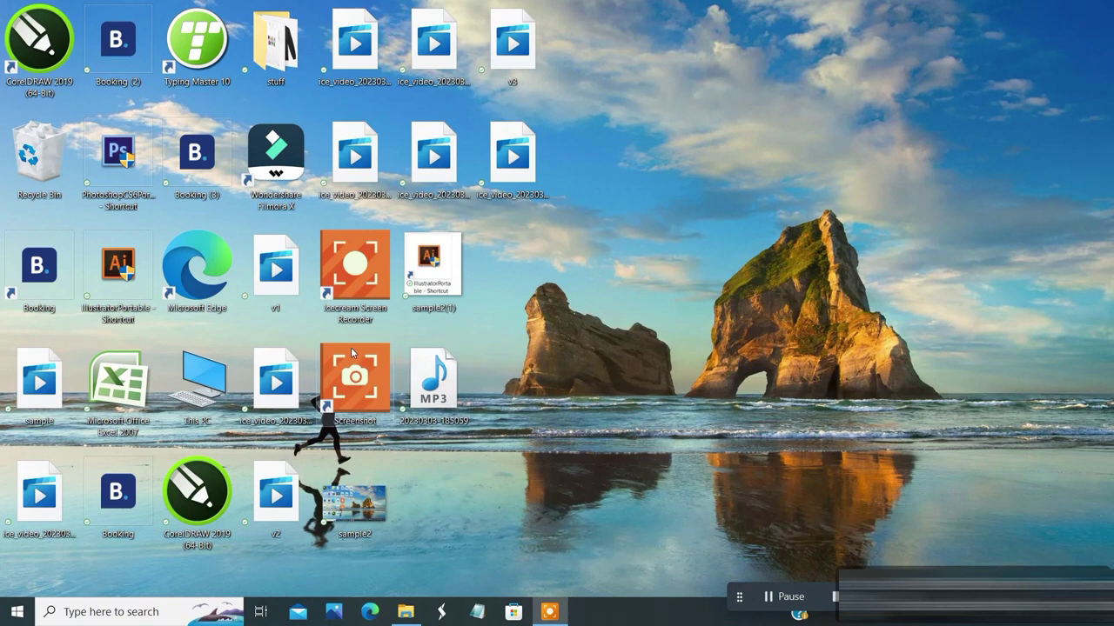
# Launch the Screenshot desktop shortcut and select an area about 406x464 pixels around the two recorder shortcuts, sample2(1) and the MP3 file.
pyautogui.rightClick(355, 400)
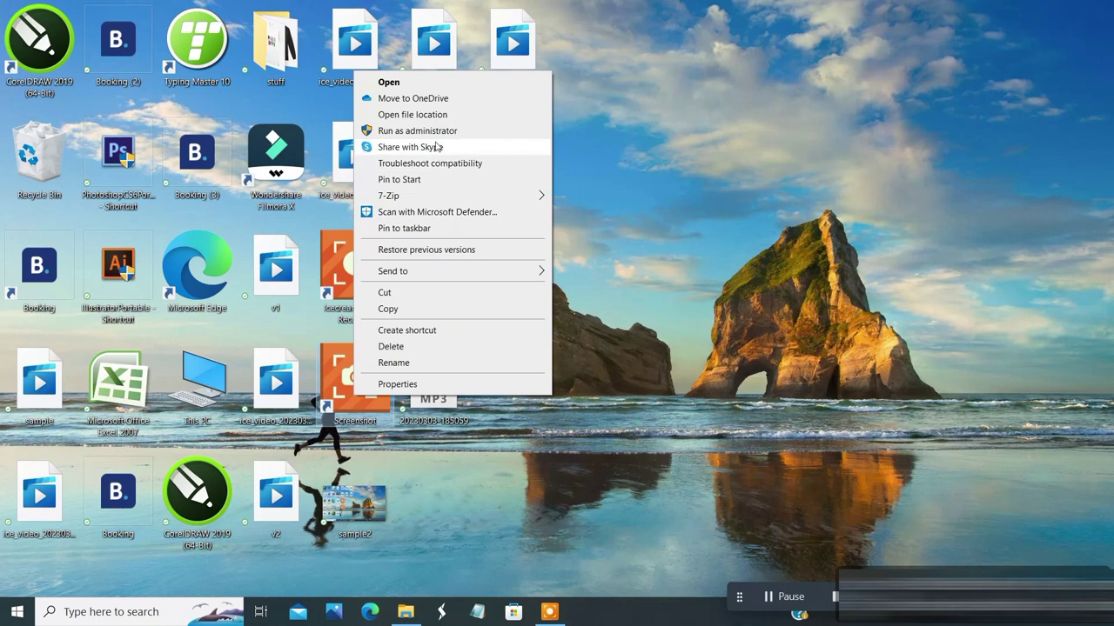
pyautogui.click(389, 83)
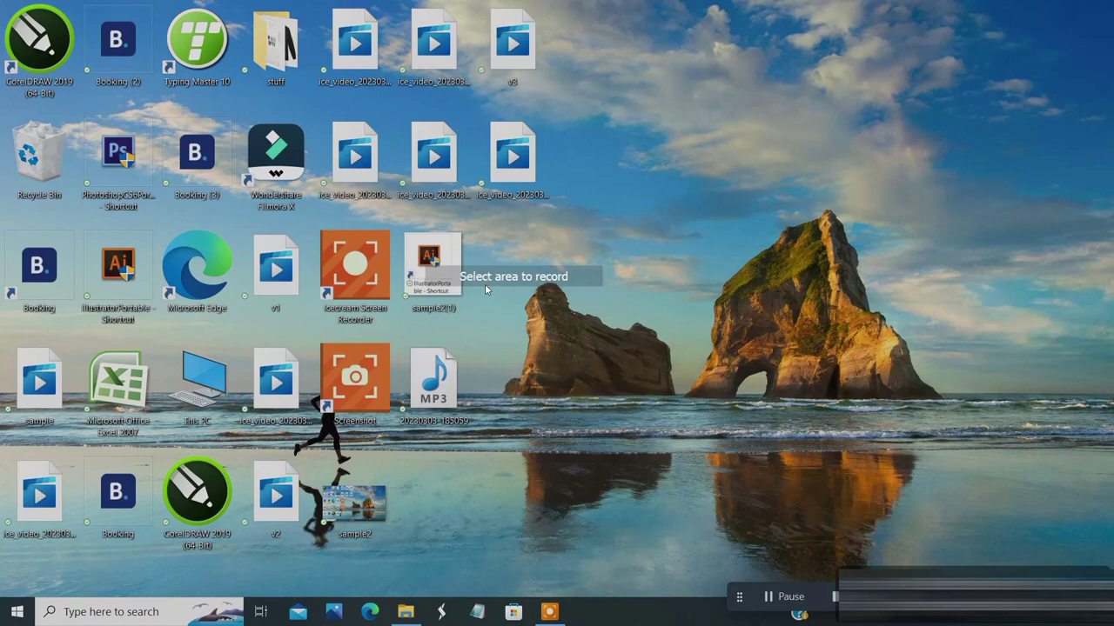
pyautogui.moveTo(298, 205); pyautogui.dragTo(532, 475)
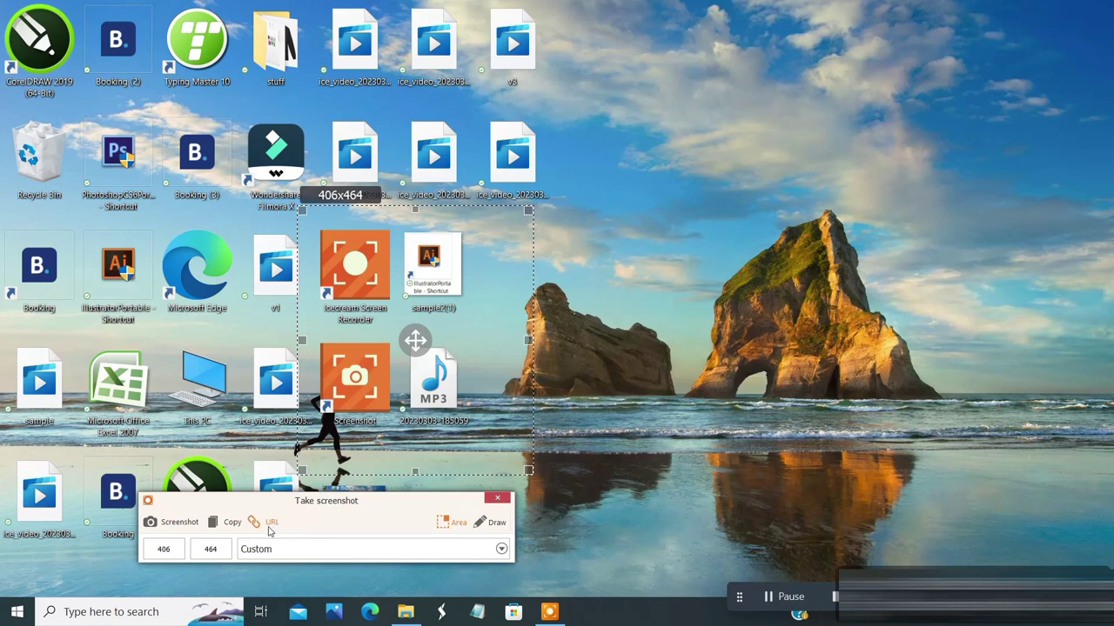
# Capture the selected area as a PNG under the suggested filename and refresh the desktop.
pyautogui.click(164, 526)
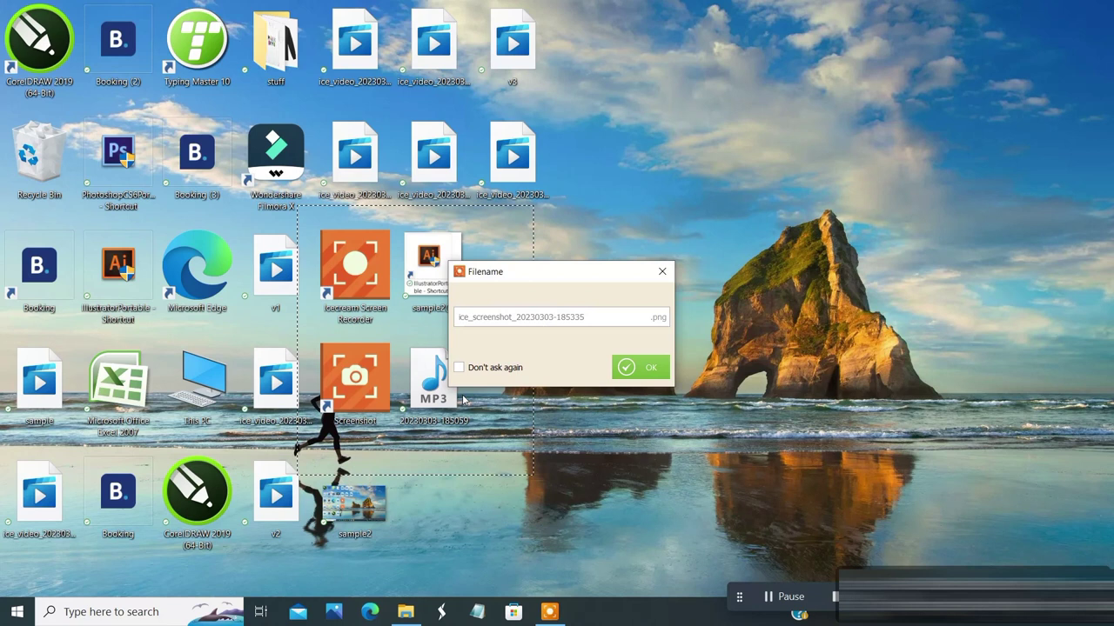
pyautogui.click(635, 370)
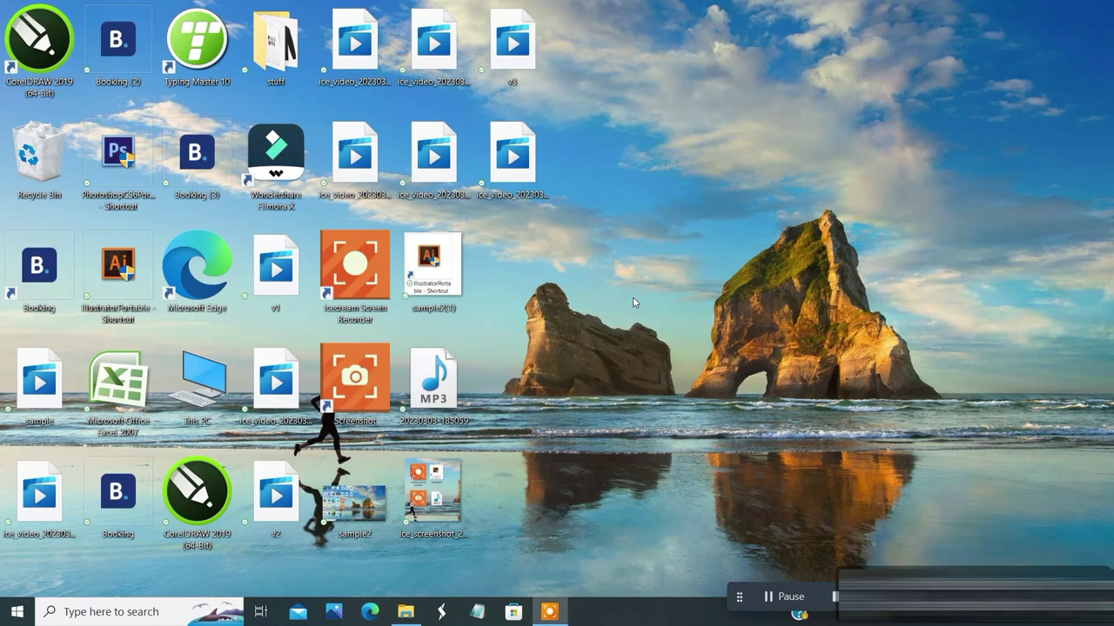
pyautogui.rightClick(620, 184)
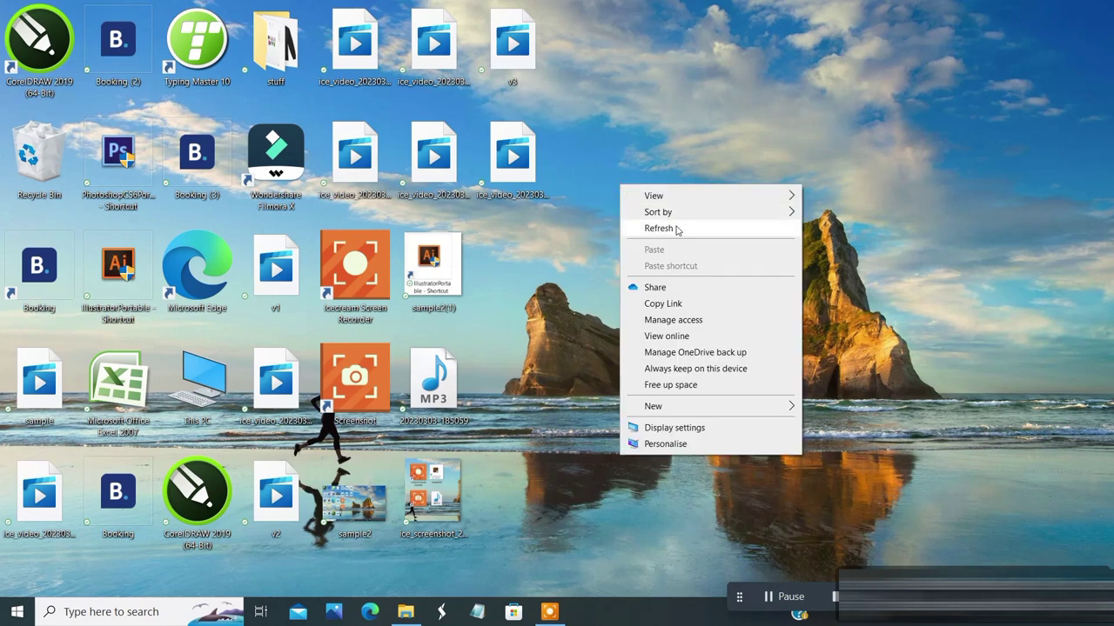
pyautogui.click(672, 228)
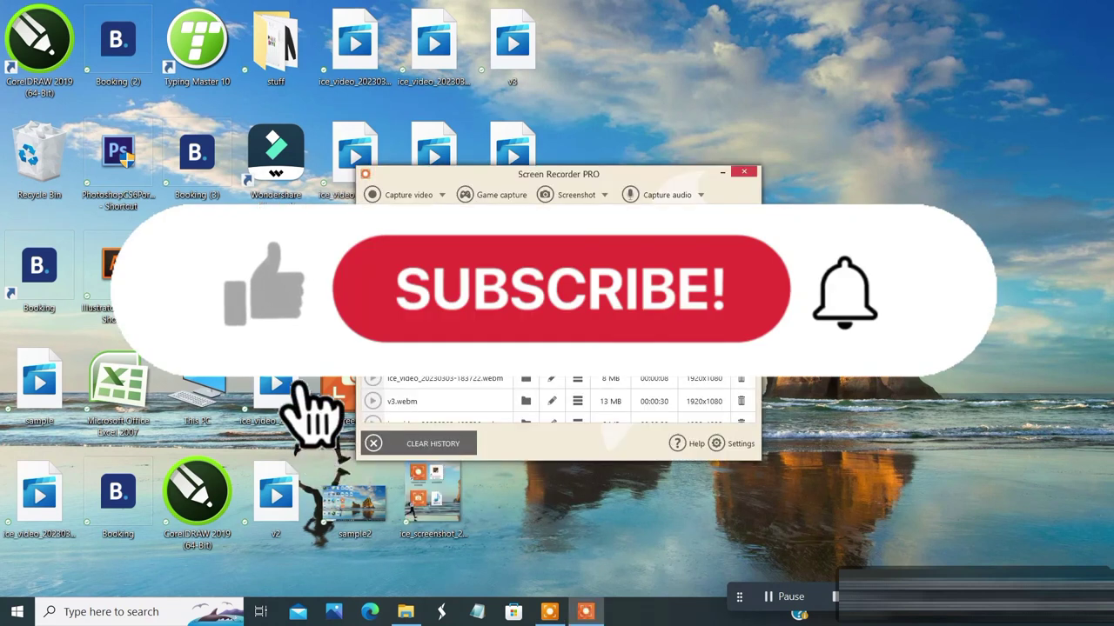